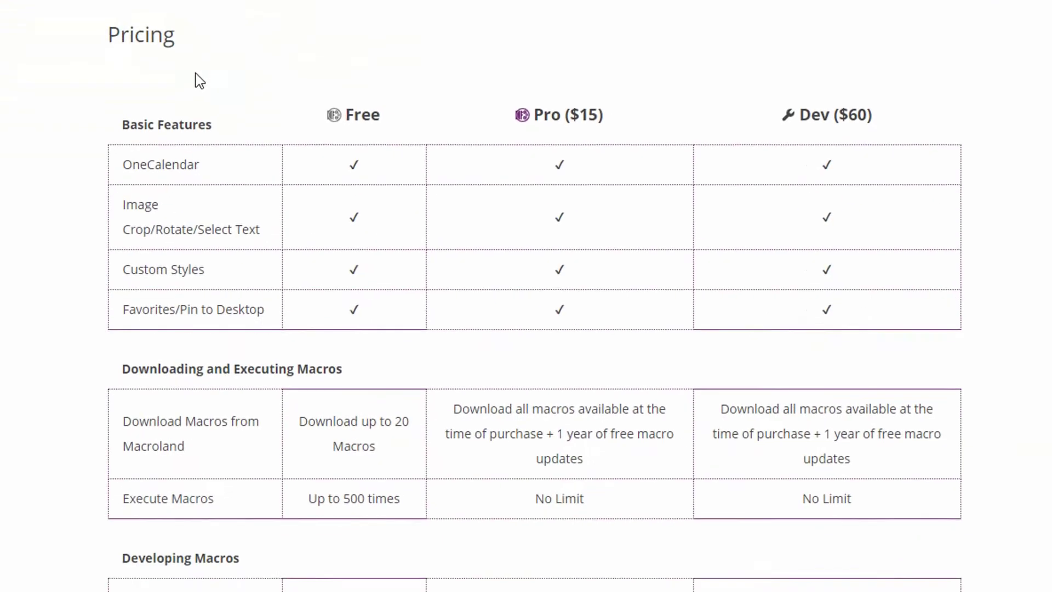
Scroll down the getonetastic.com pricing table to compare the Free, Pro ($15) and Dev ($60) plans
scroll(287, 202, "down", 6)
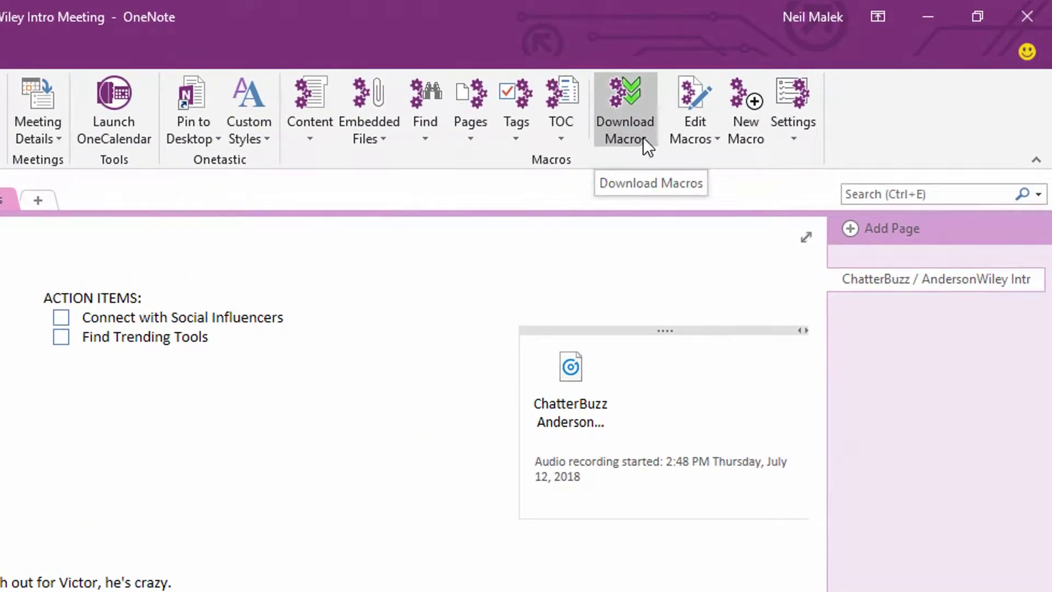
left_click(643, 137)
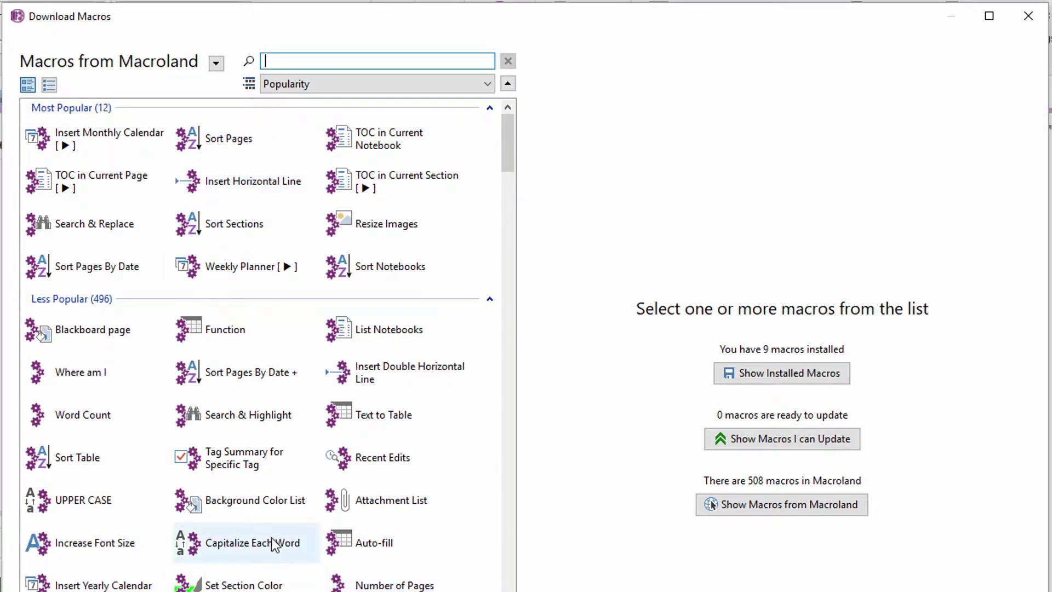
scroll(274, 540, "down", 2)
scroll(277, 523, "up", 2)
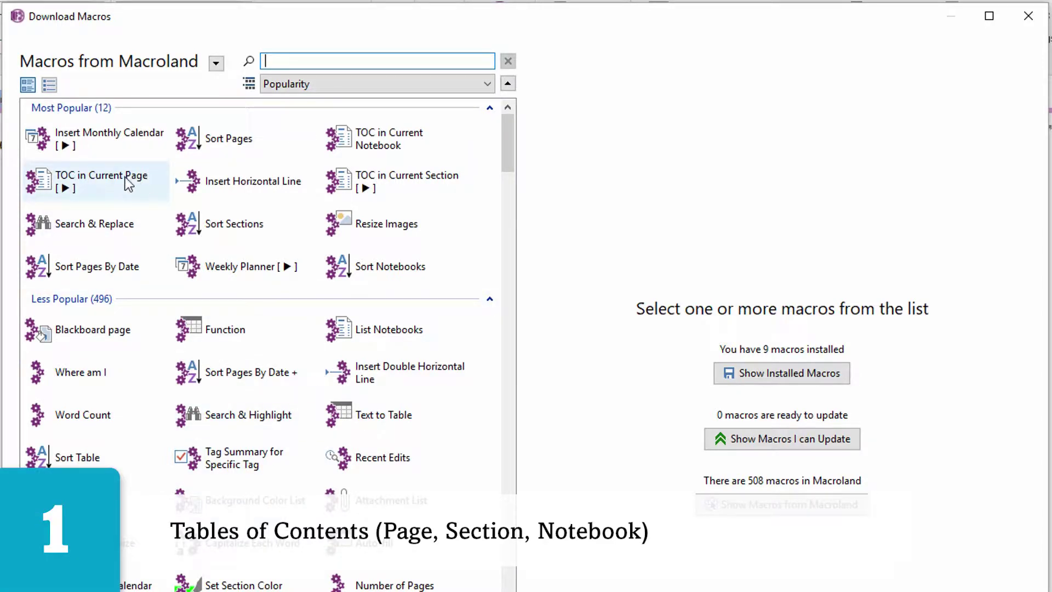
left_click(92, 179)
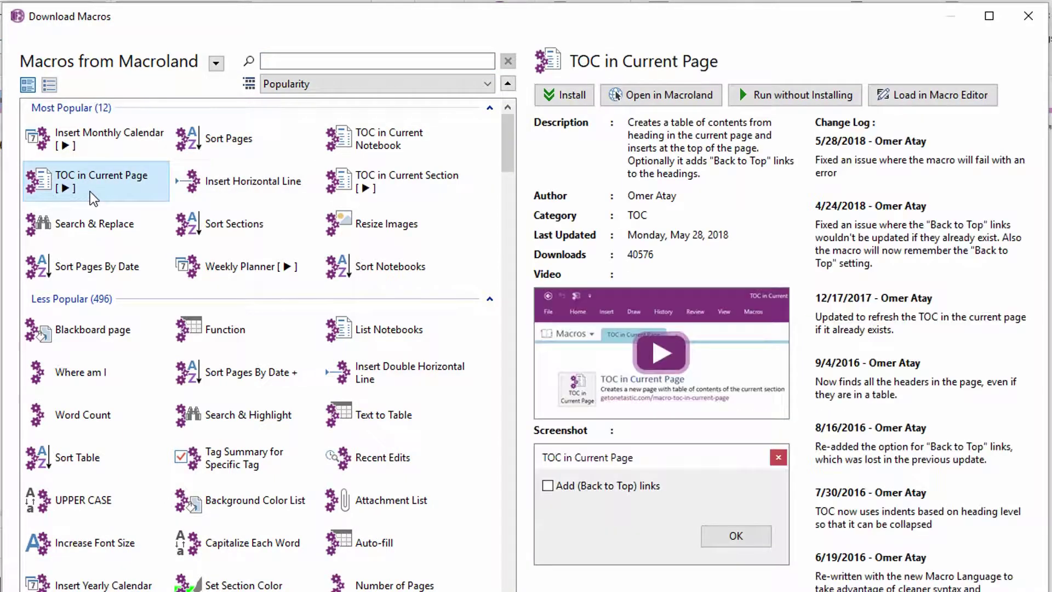
left_click(400, 155)
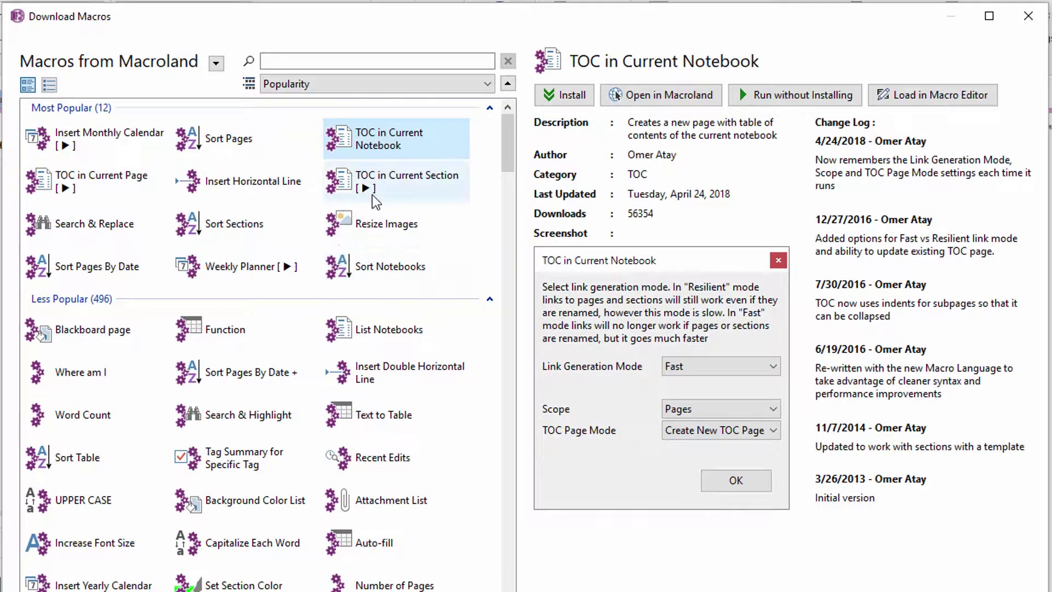
left_click(381, 192)
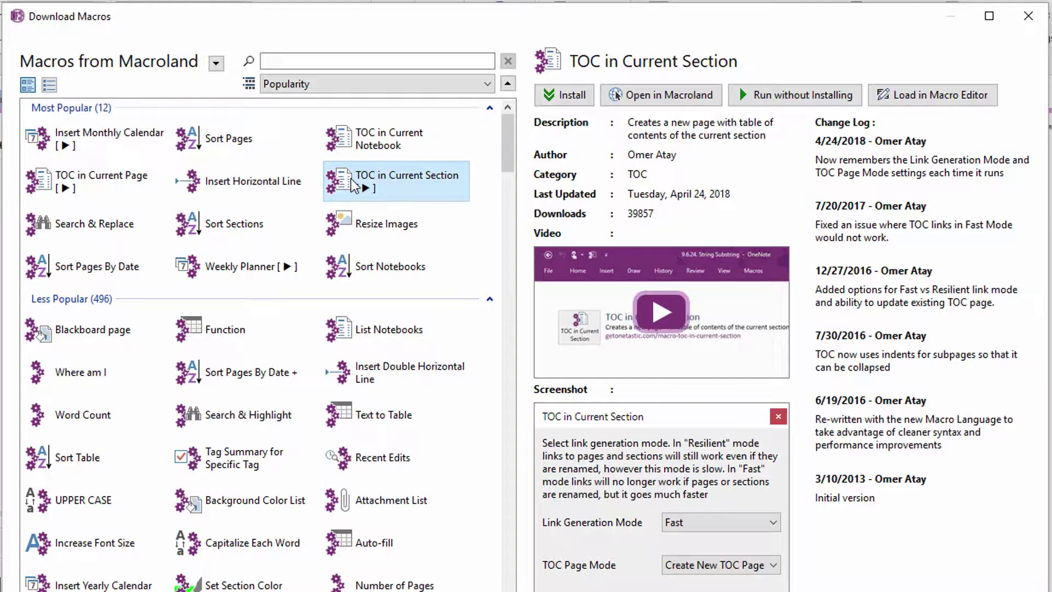
left_click(1028, 17)
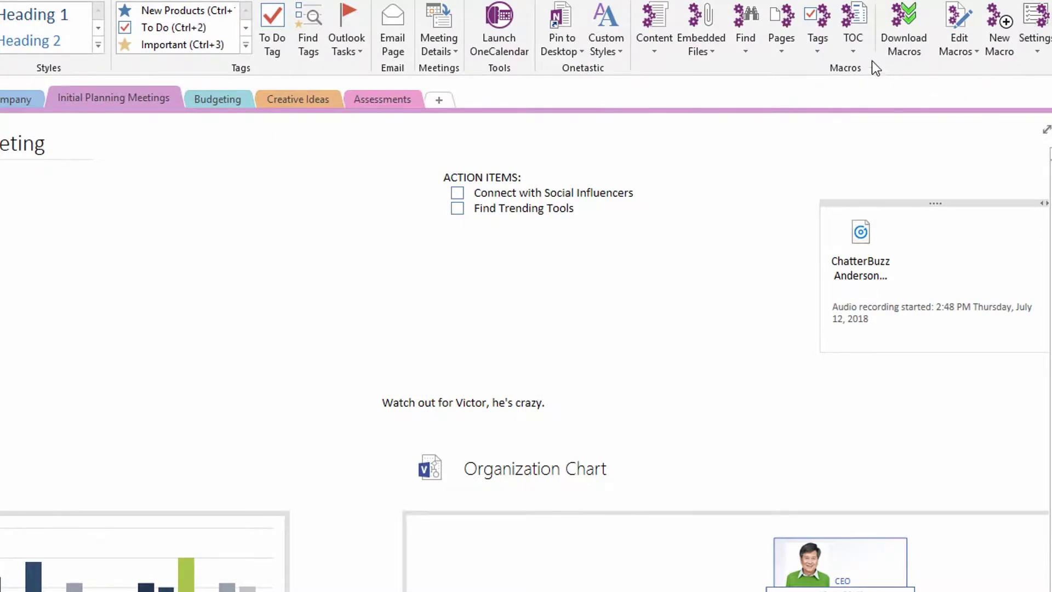
Add a new page in Finding a Marketing Company, move it to the top, and title it 'Table of Contents'
left_click(858, 52)
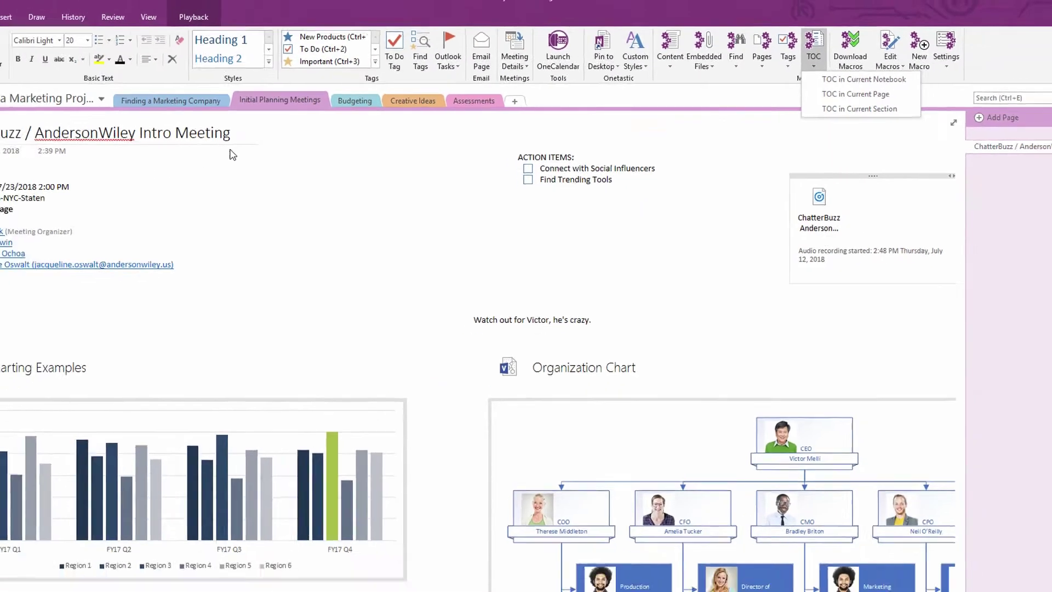
left_click(235, 103)
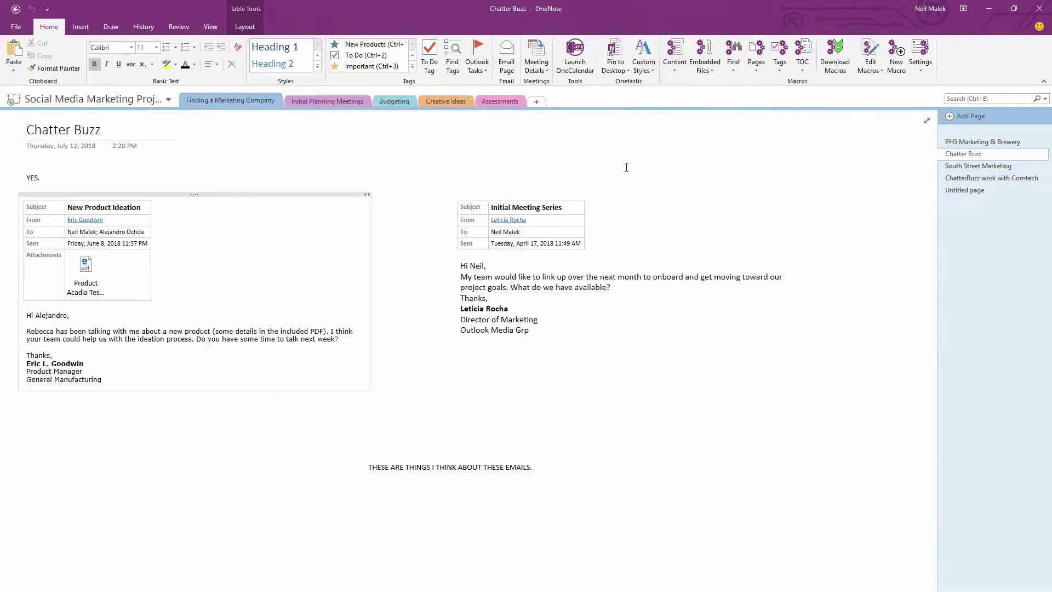
left_click(968, 115)
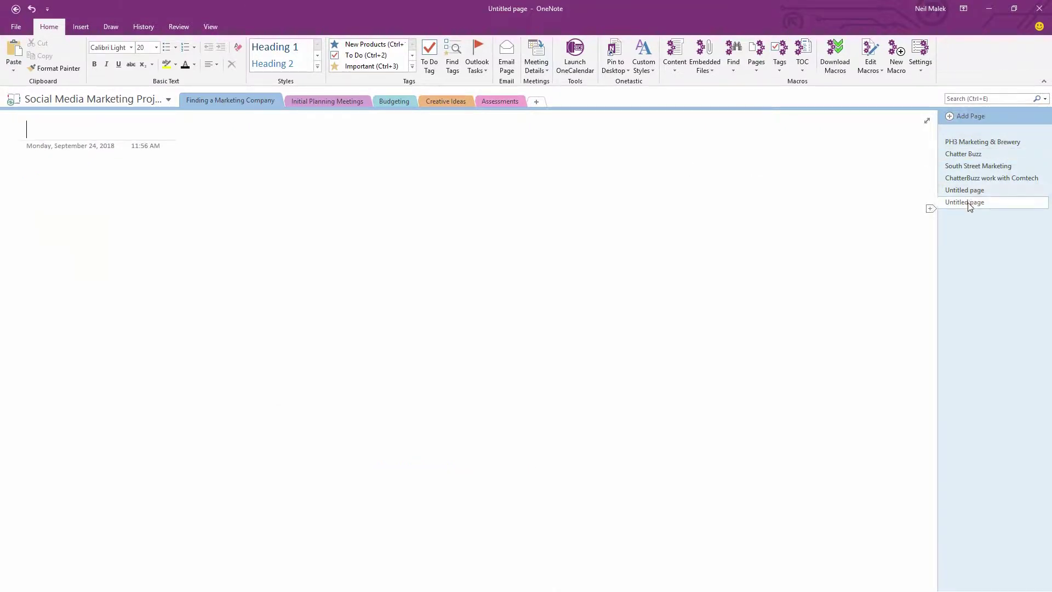
left_click_drag(968, 203, 959, 140)
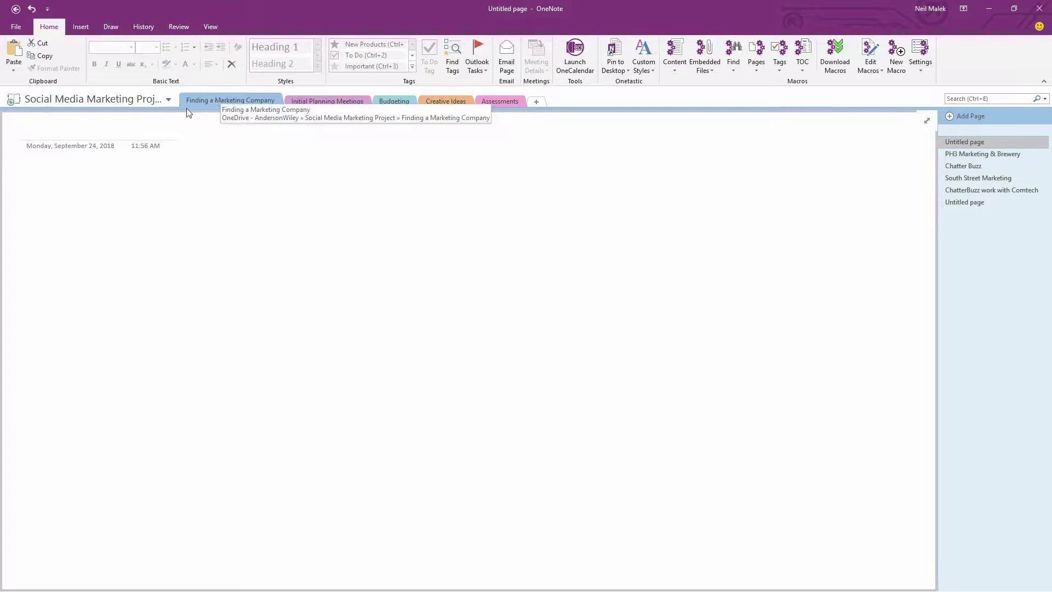
left_click(115, 128)
type("Table of C ")
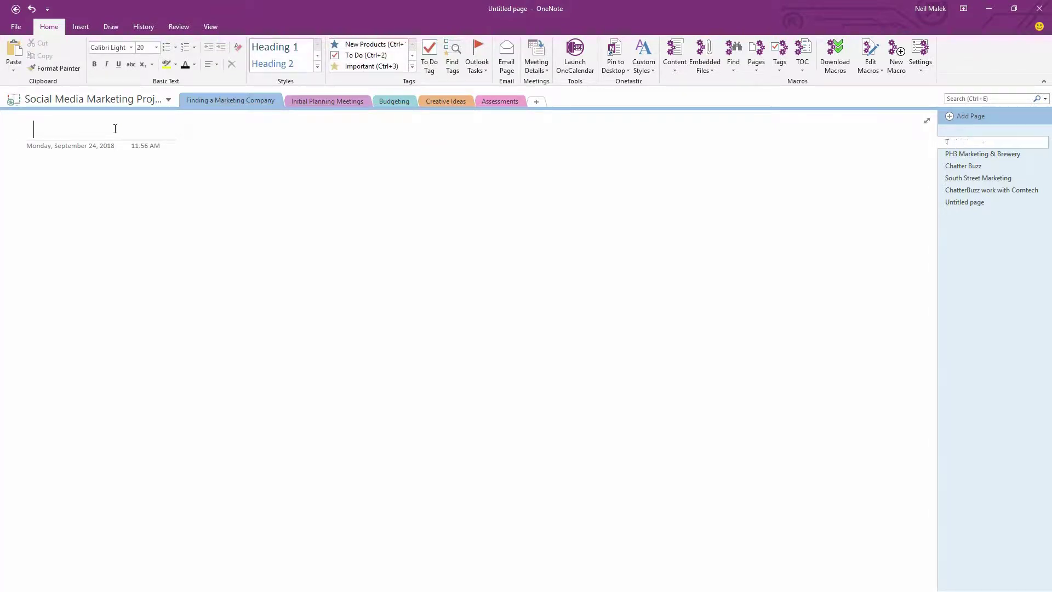
type("ontents")
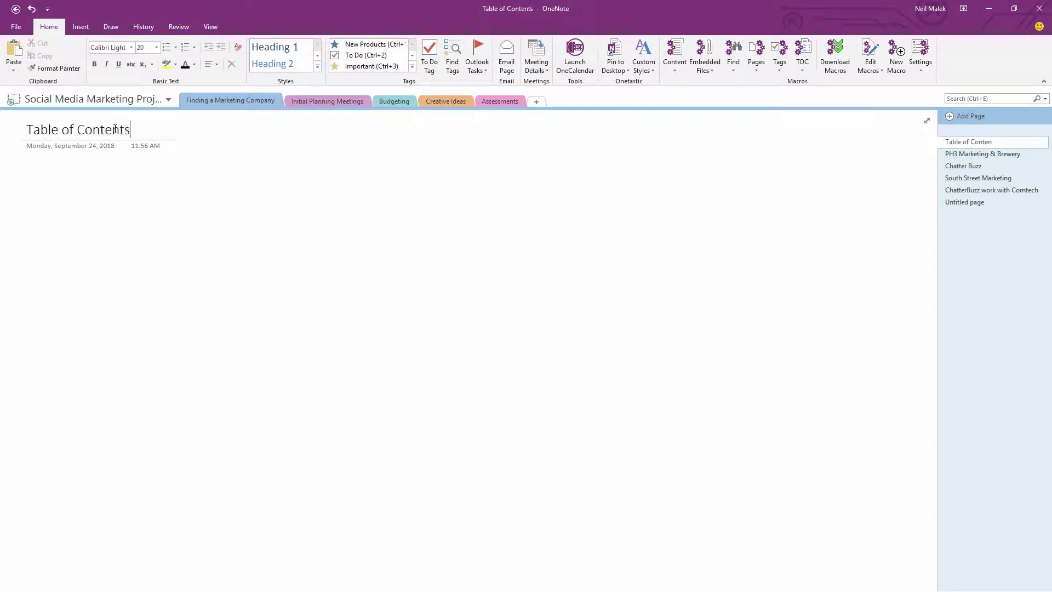
key("Return")
left_click(808, 69)
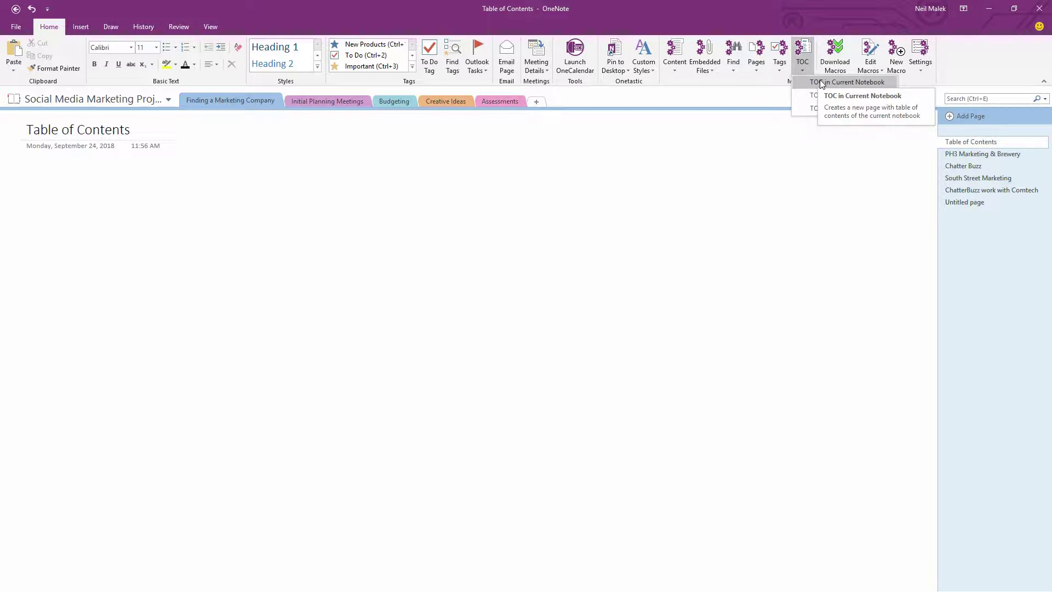
Generate a notebook TOC on the current page with Pages scope and Resilient link mode
left_click(819, 82)
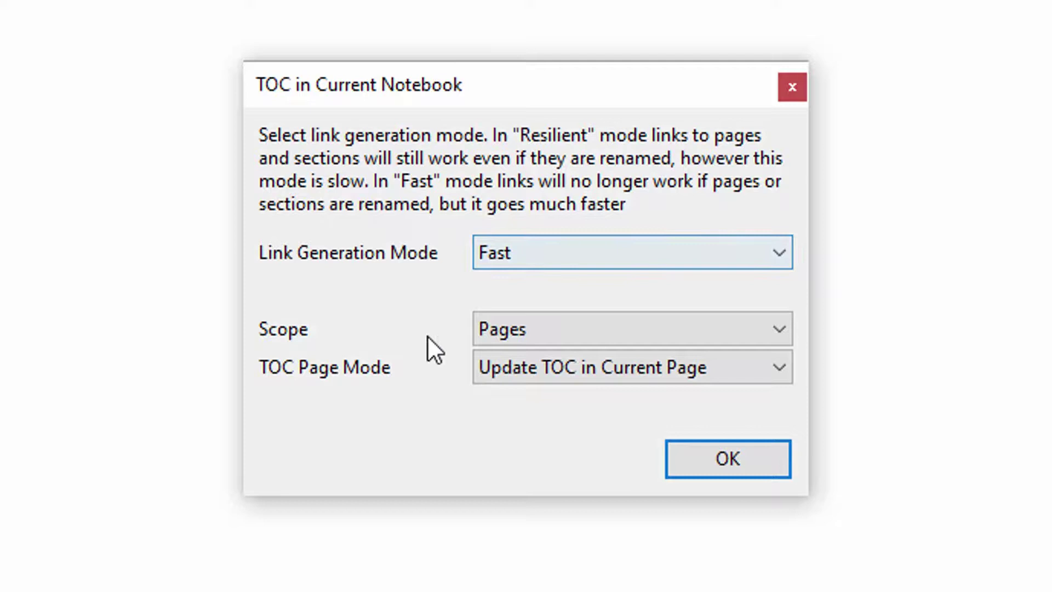
left_click(540, 332)
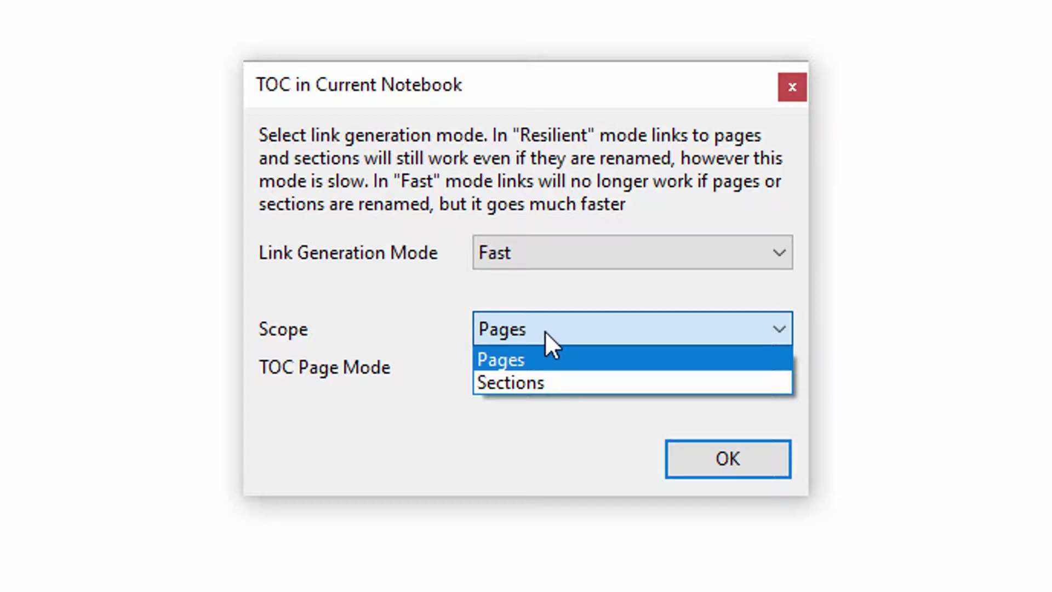
left_click(544, 331)
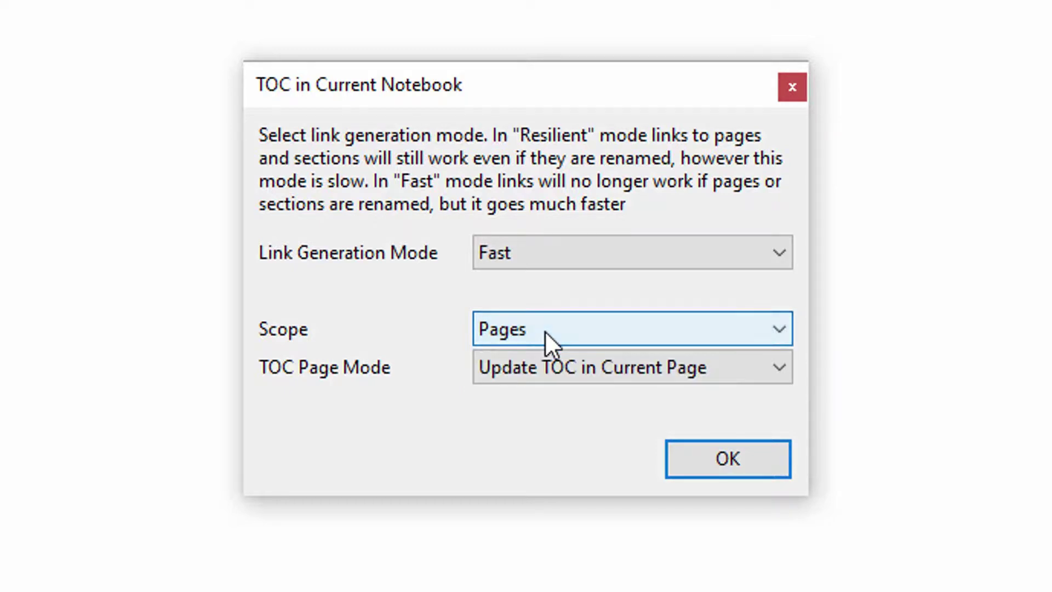
left_click(641, 364)
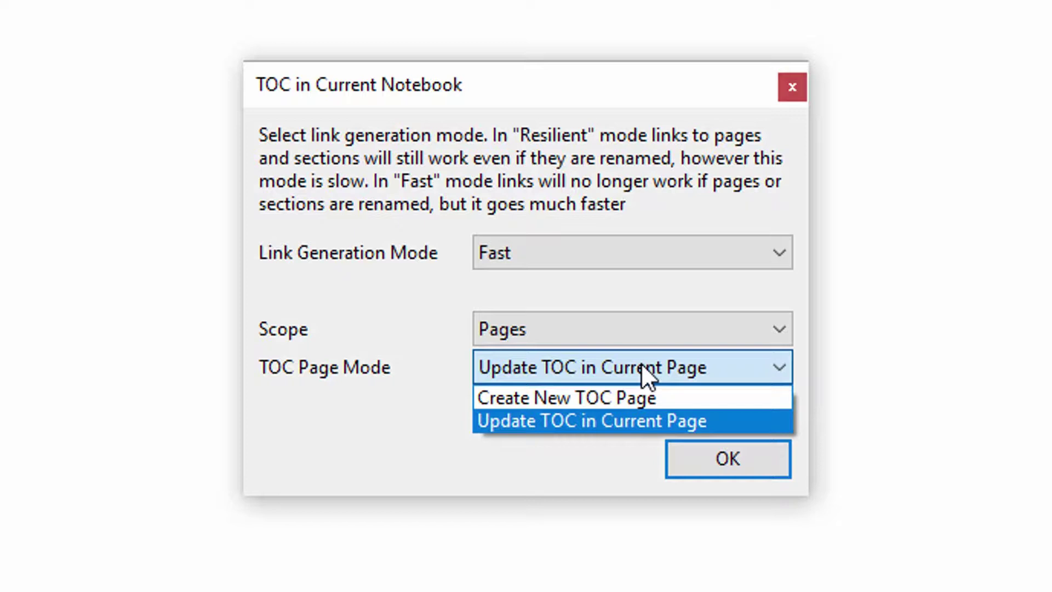
left_click(641, 362)
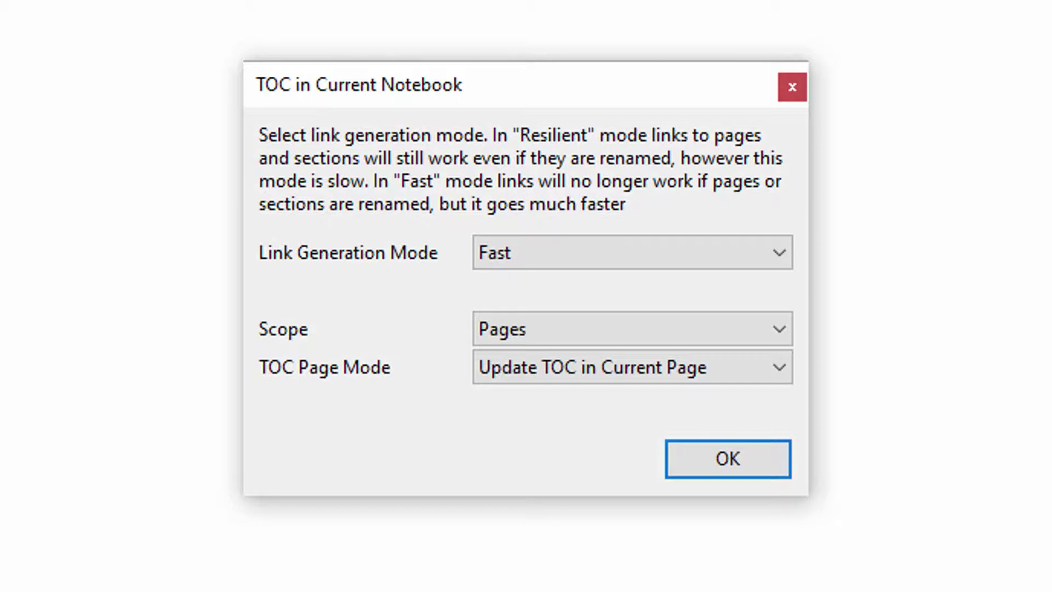
left_click(606, 253)
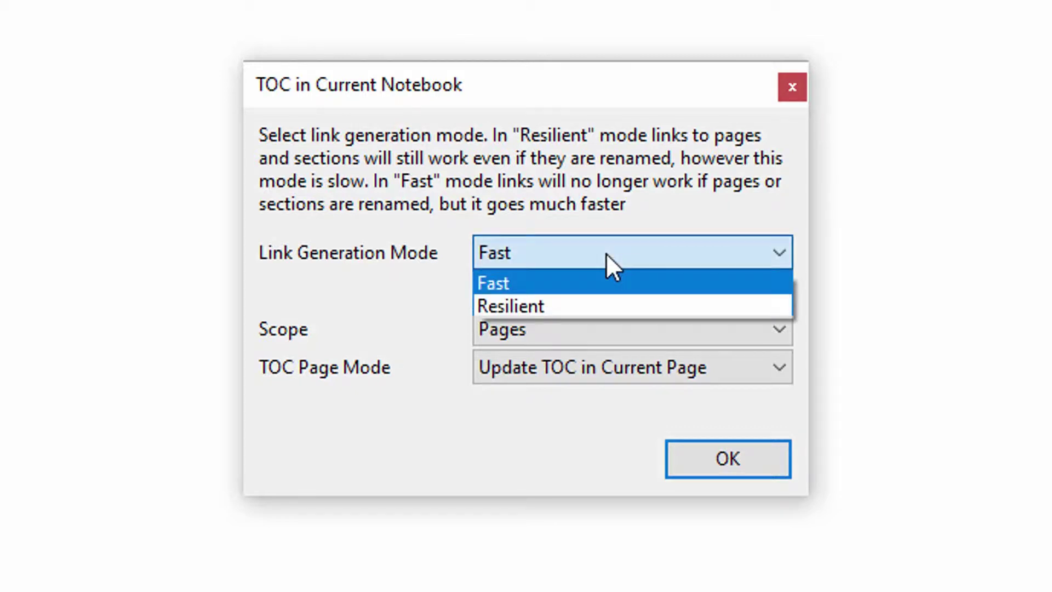
left_click(590, 306)
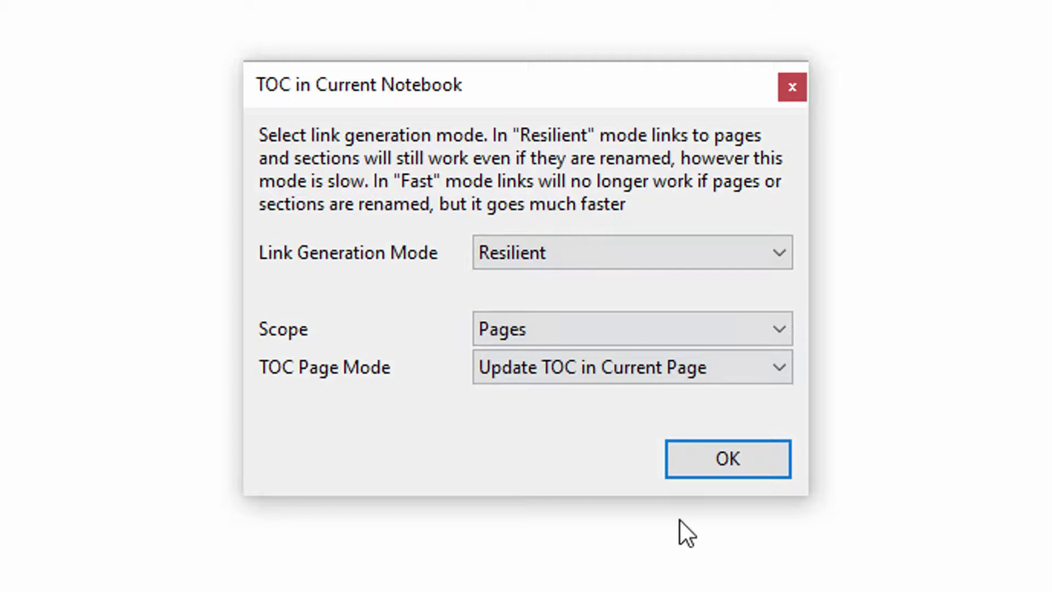
left_click(722, 462)
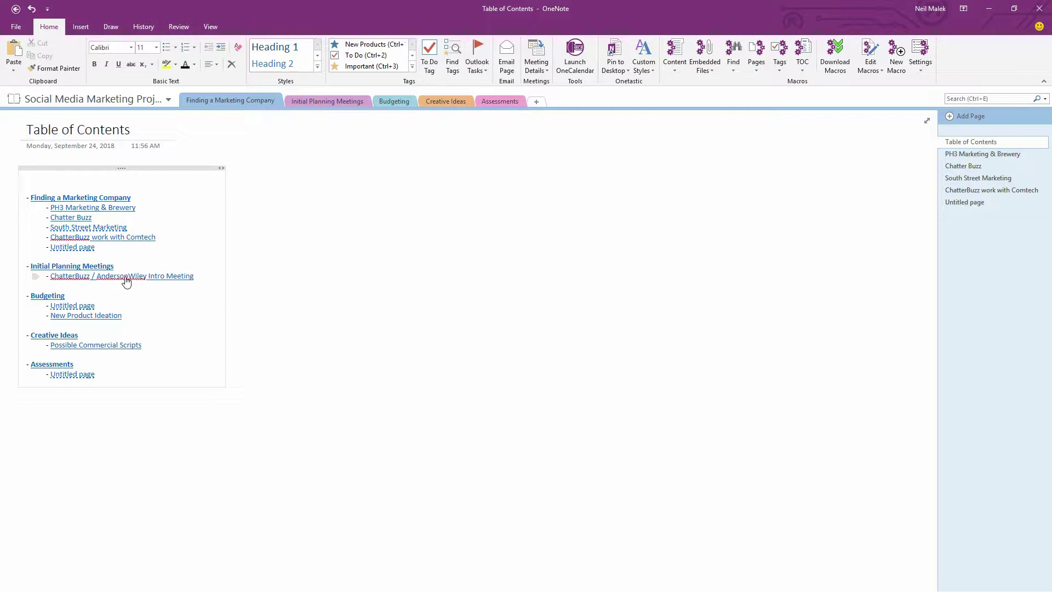
Follow the ChatterBuzz / AndersonWiley Intro Meeting contents link, then bring up the Download Macros catalogue
left_click(164, 280)
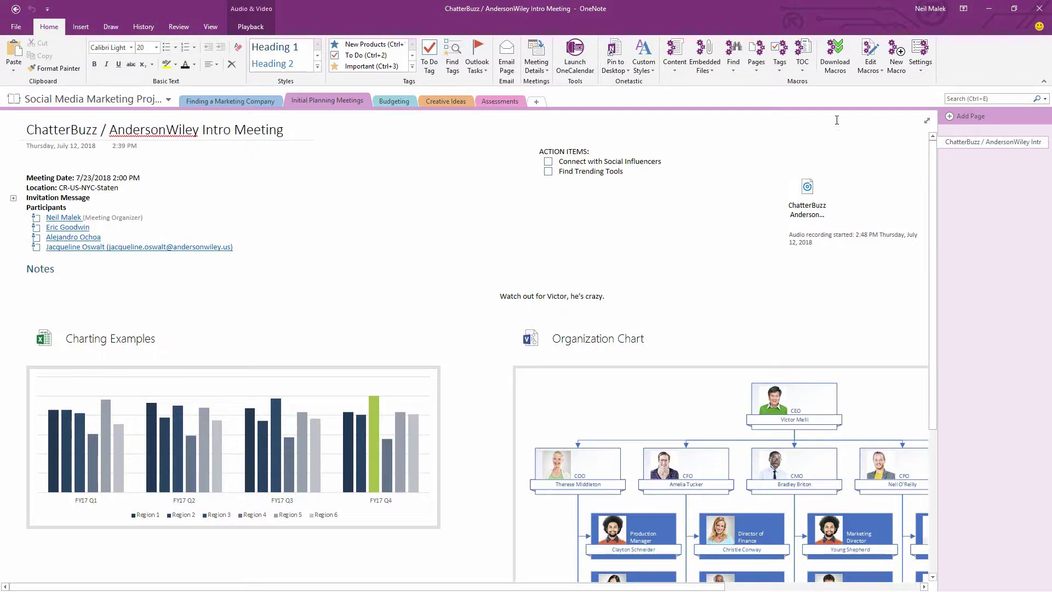
left_click(836, 65)
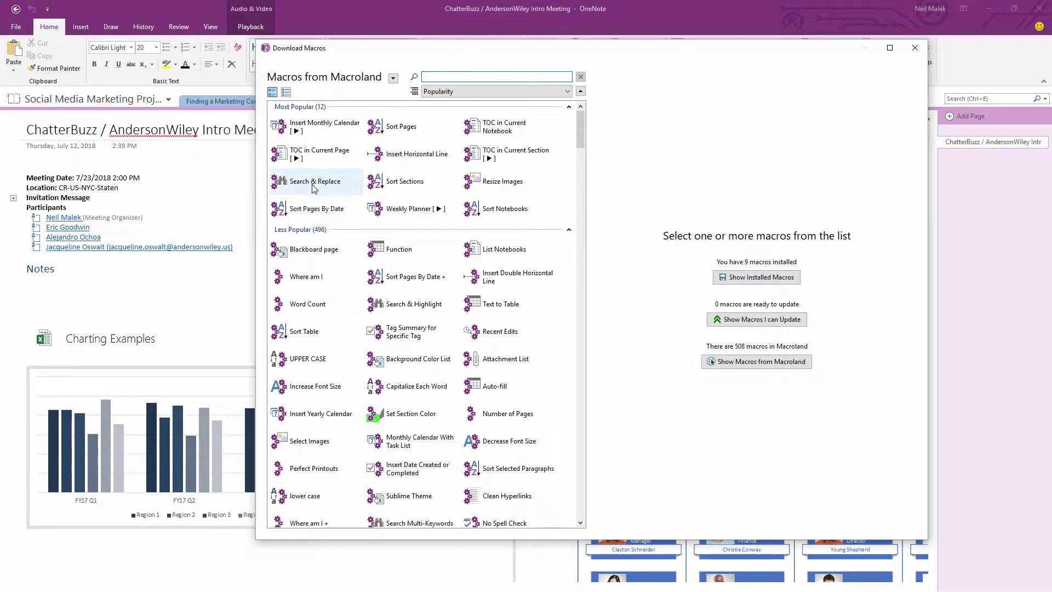
Preview the Search & Replace macro, close the catalogue, and switch to the Creative Ideas section
left_click(315, 187)
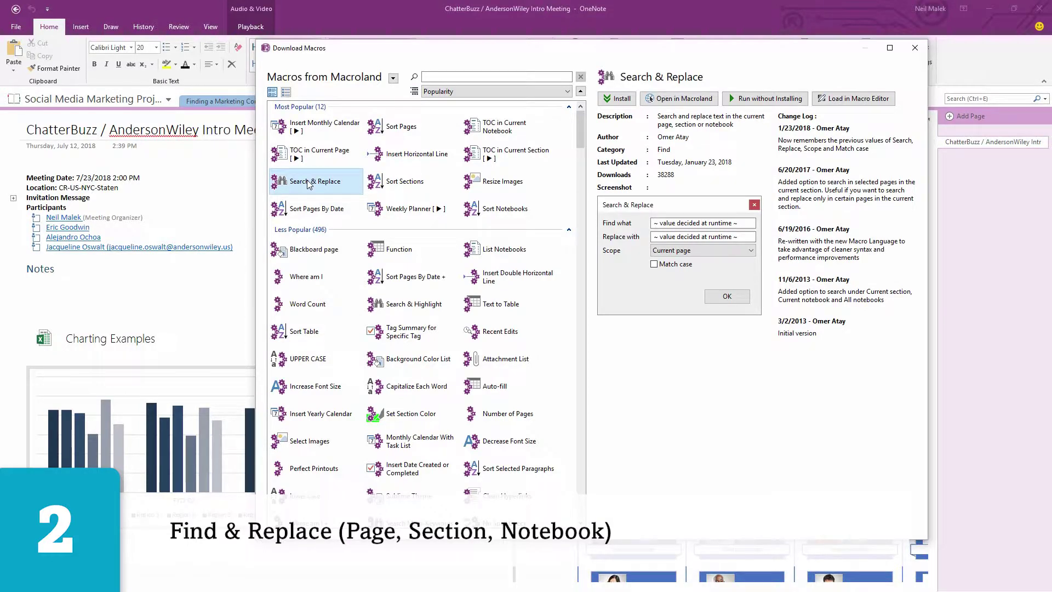
left_click(913, 51)
left_click(427, 103)
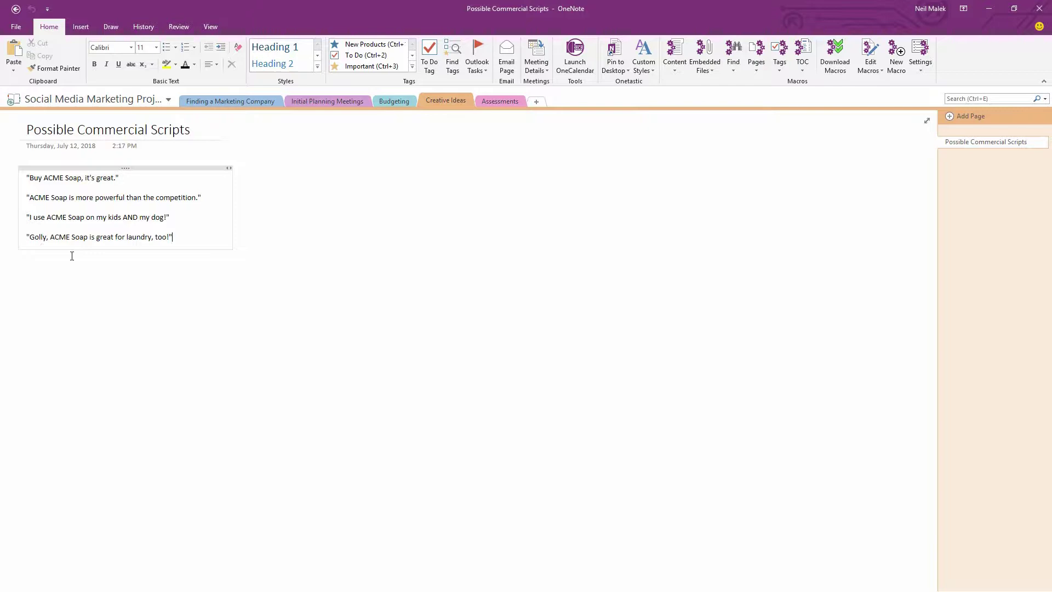
Use Search & Replace to change 'ACME Soap' to 'AwesomeSudz' with Current page scope
left_click(737, 67)
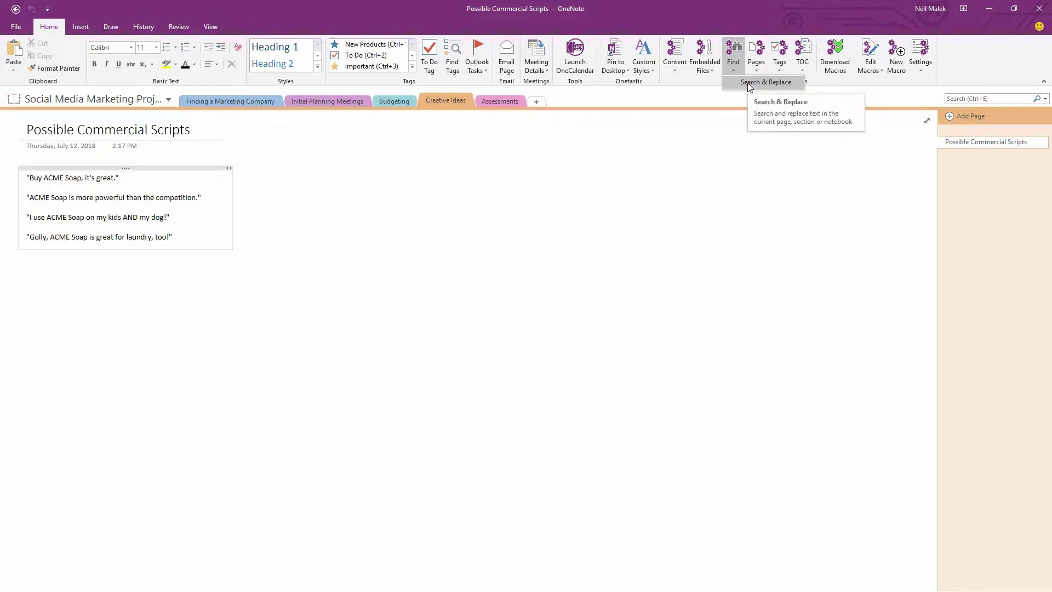
left_click(748, 83)
left_click_drag(461, 240, 300, 172)
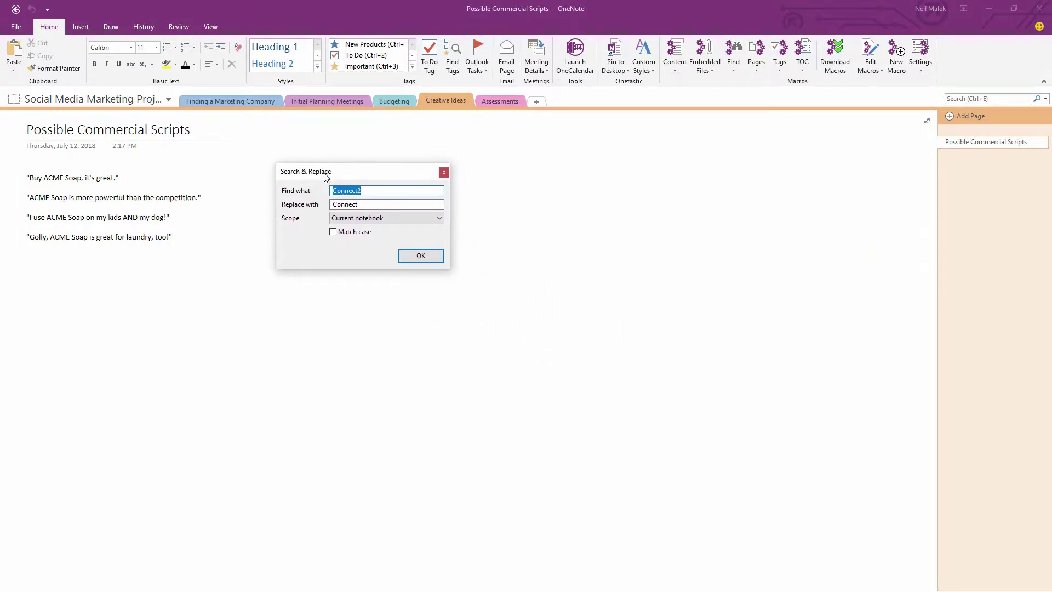
type("ACME")
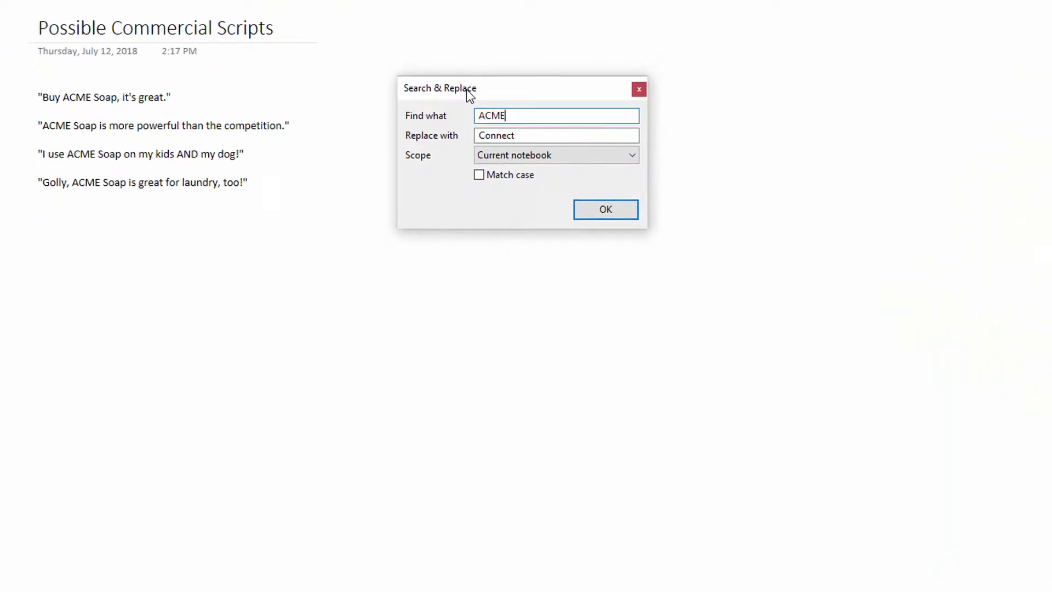
type(" Soap")
key("Tab")
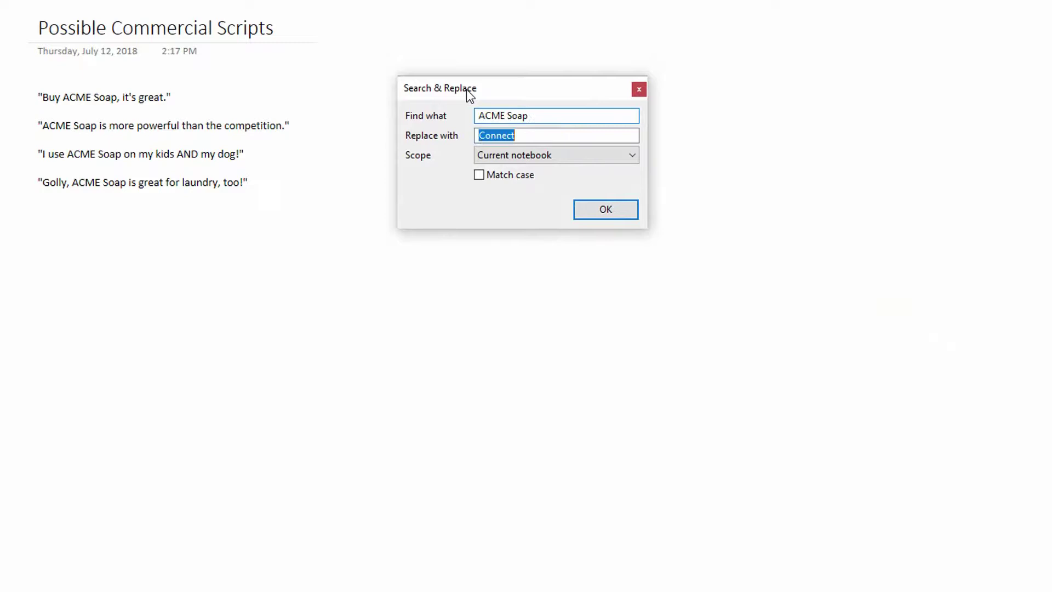
type("AwesomeSudz")
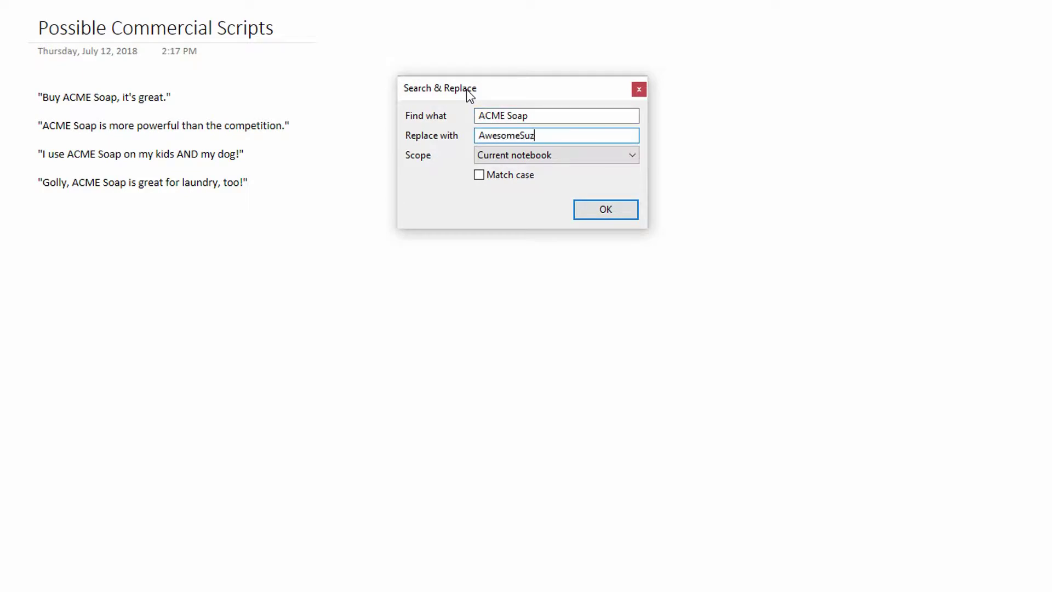
left_click(531, 156)
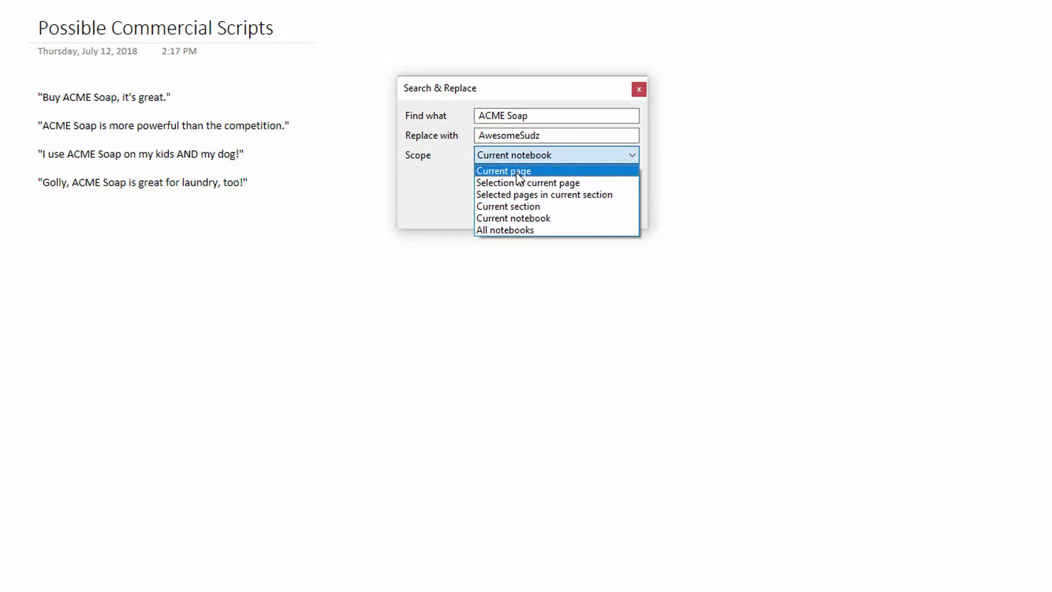
left_click(518, 172)
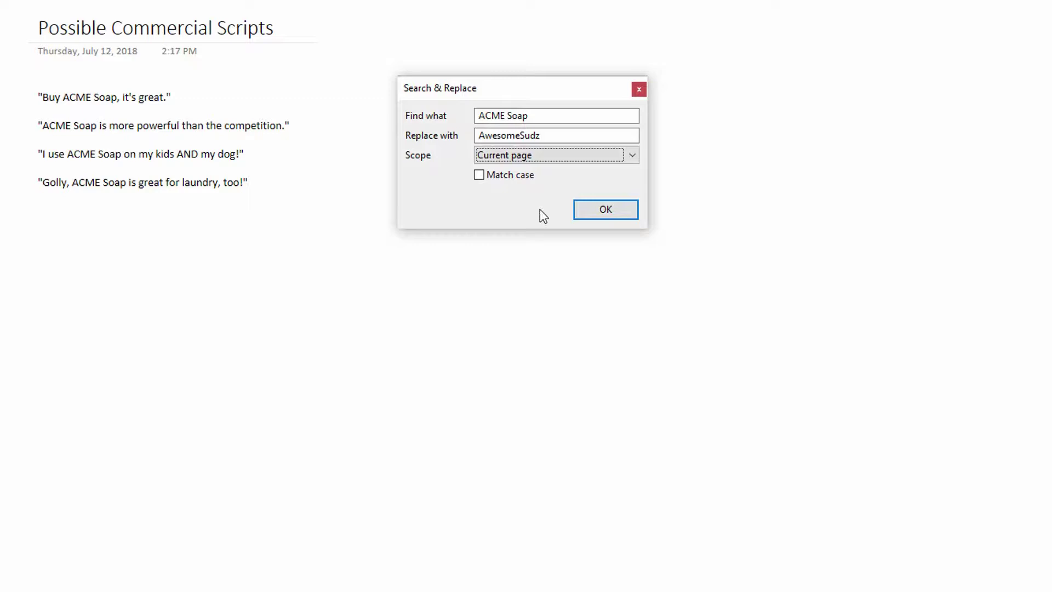
left_click(618, 208)
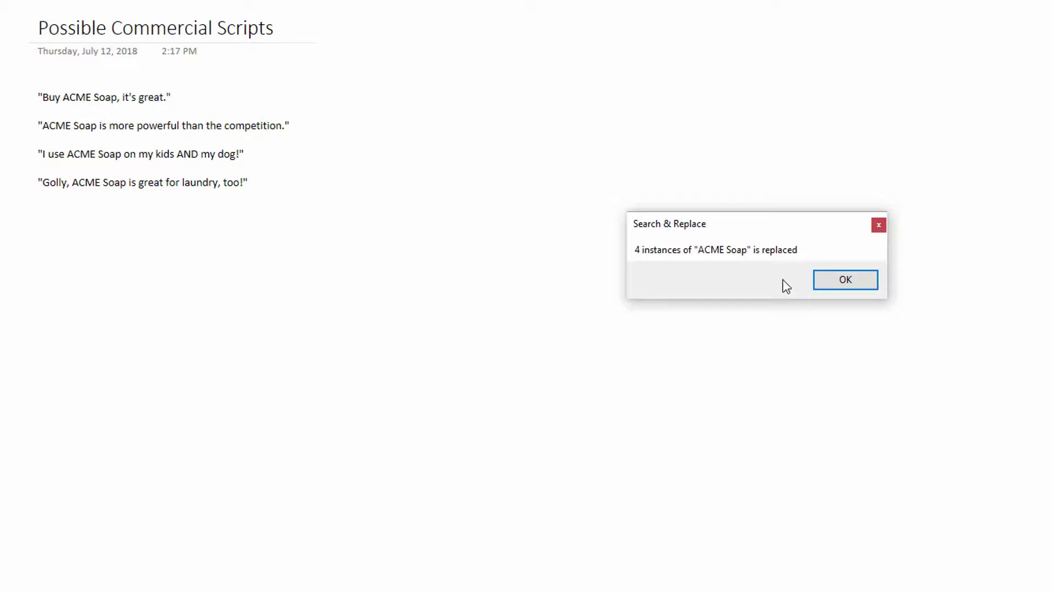
left_click(847, 285)
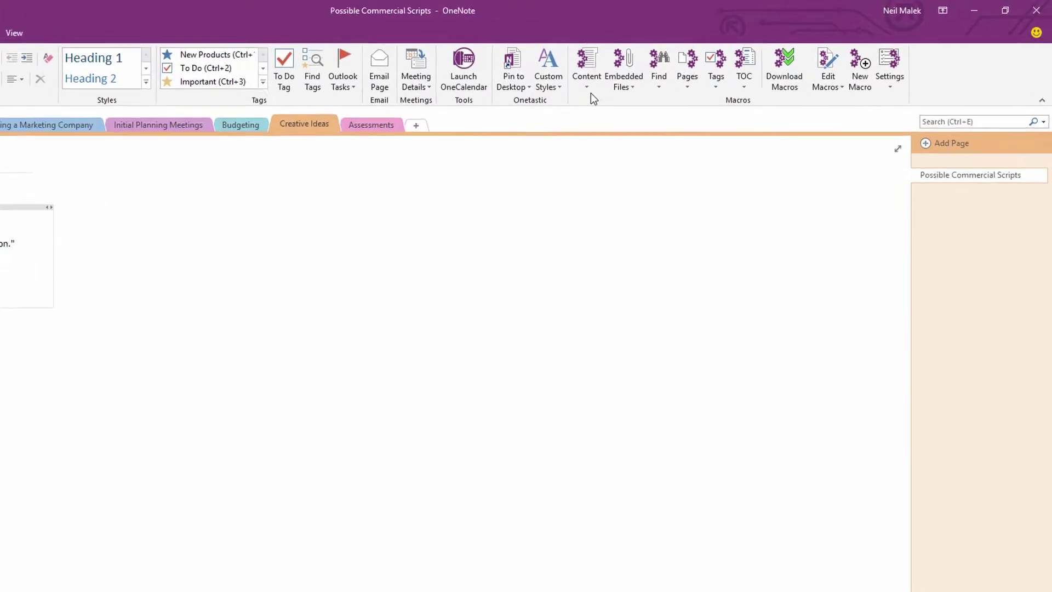
left_click(671, 63)
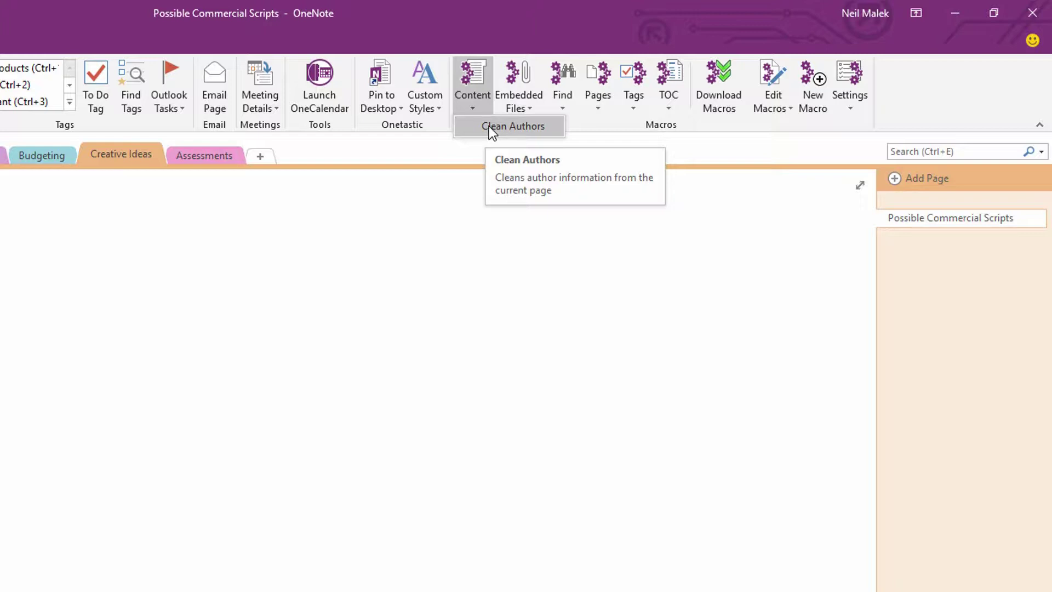
left_click(520, 3)
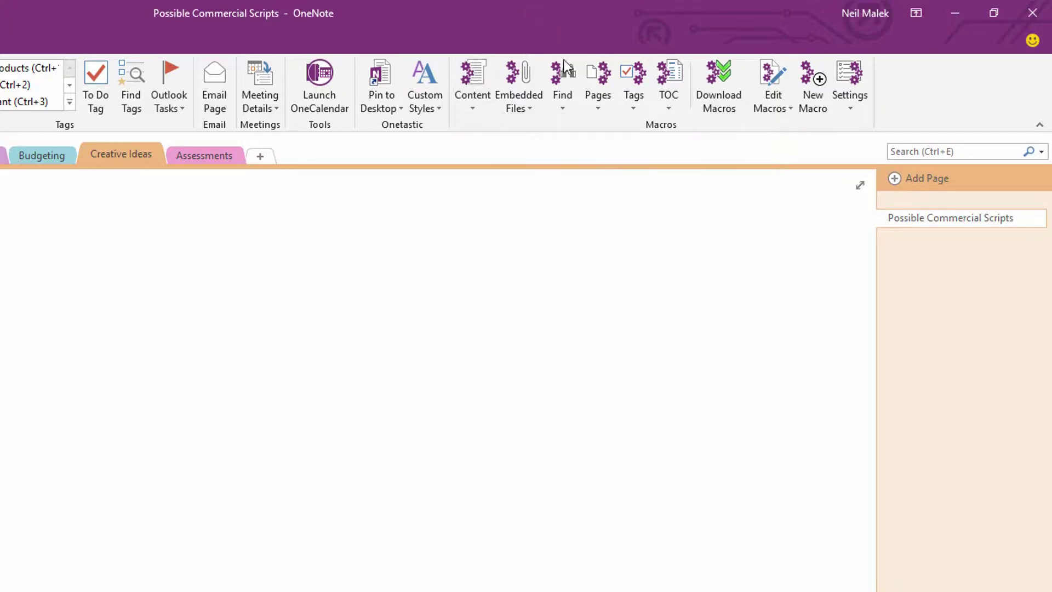
left_click(725, 91)
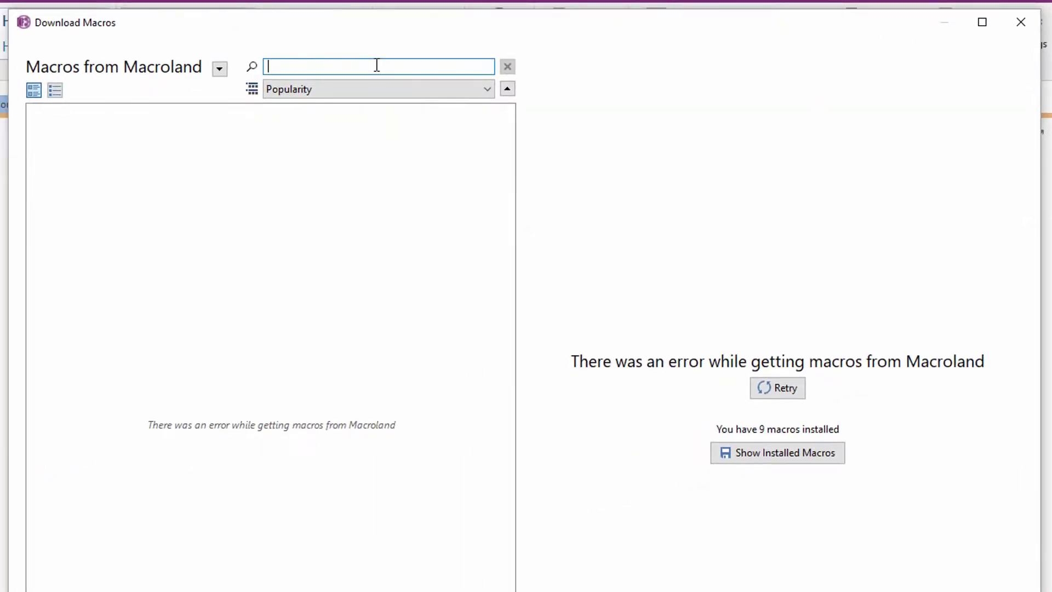
Search the macro catalogue for 'clean', view the Clean Authors macro's details, and close the catalogue
type("clean")
left_click(788, 391)
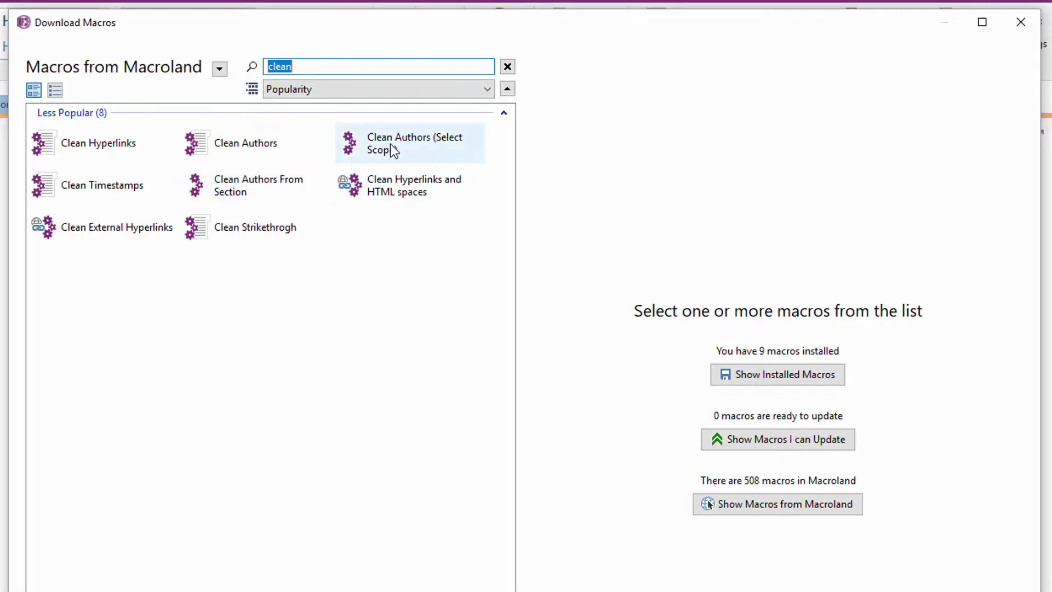
left_click(254, 149)
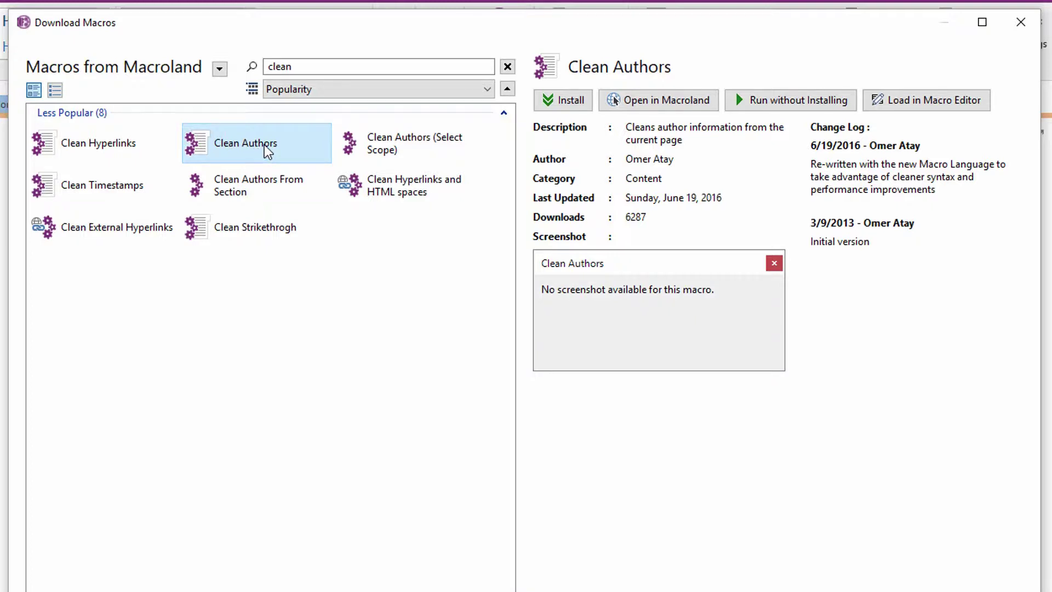
left_click(1025, 31)
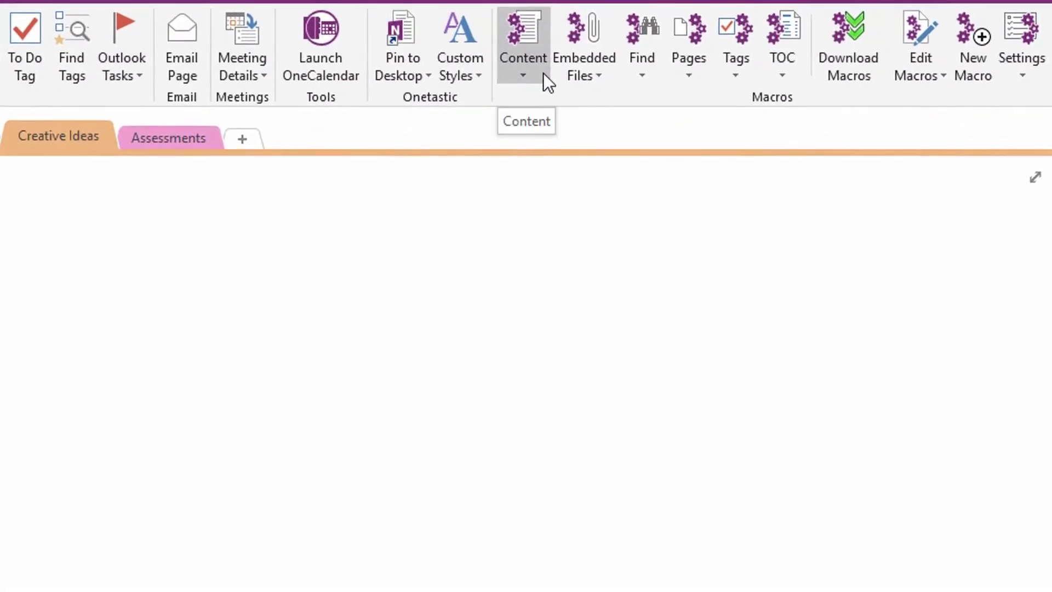
Run Clean Authors on the scripts page, then move through sections back to Finding a Marketing Company
left_click(544, 75)
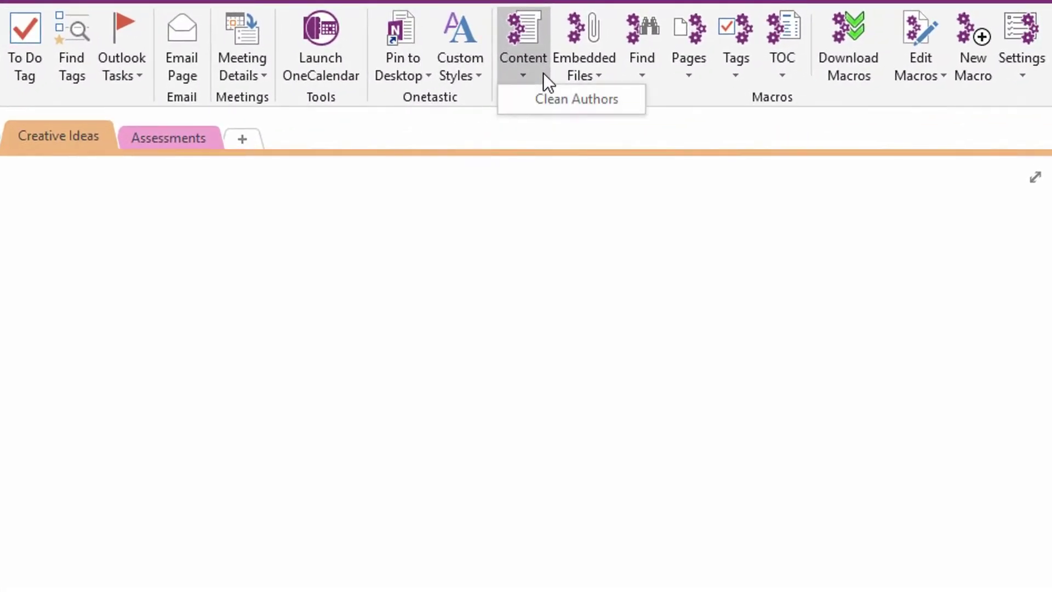
left_click(557, 104)
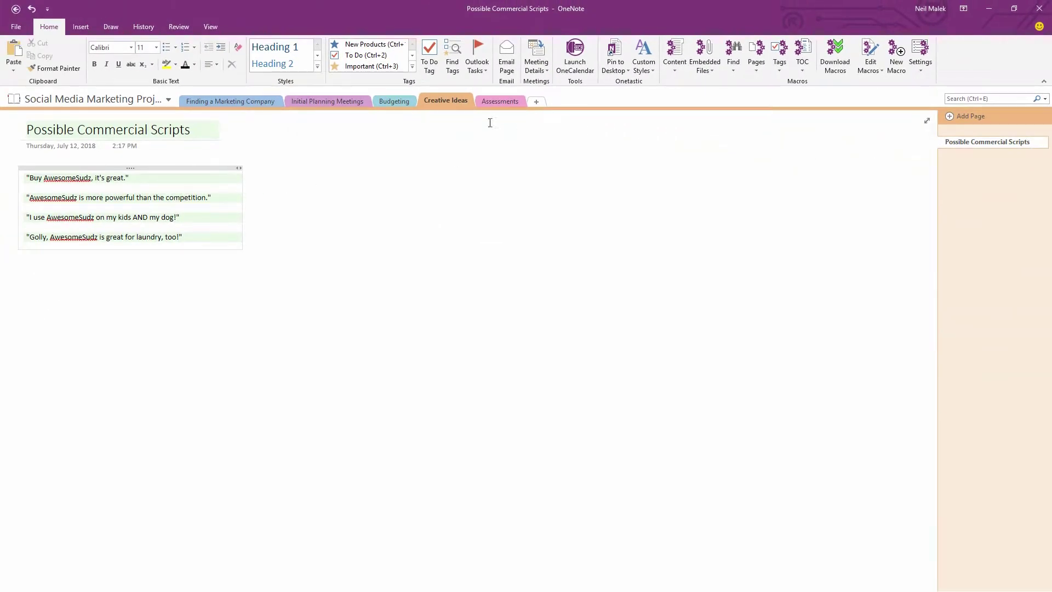
left_click(394, 101)
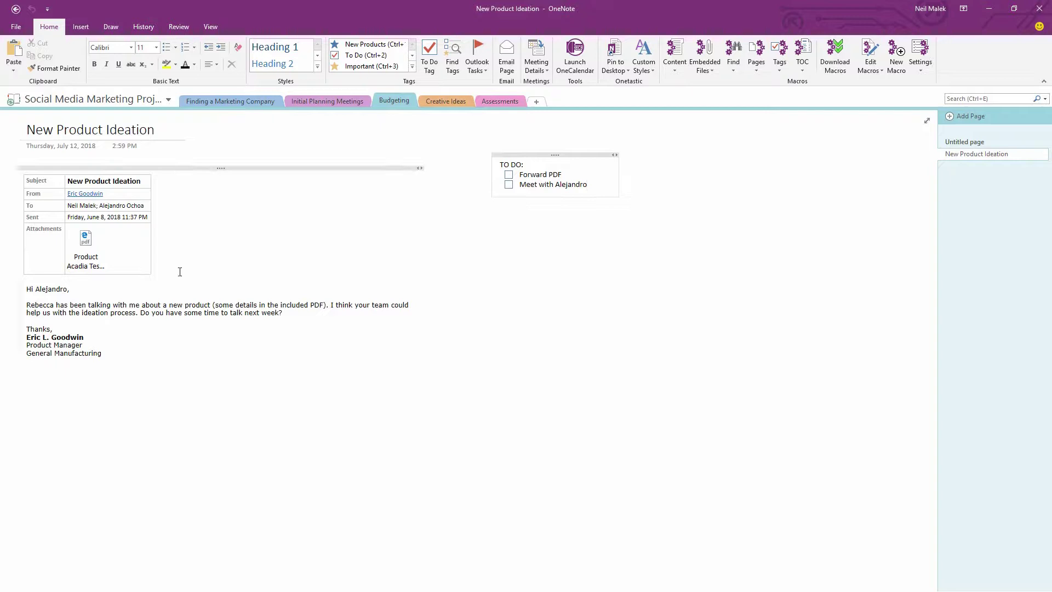
left_click(488, 104)
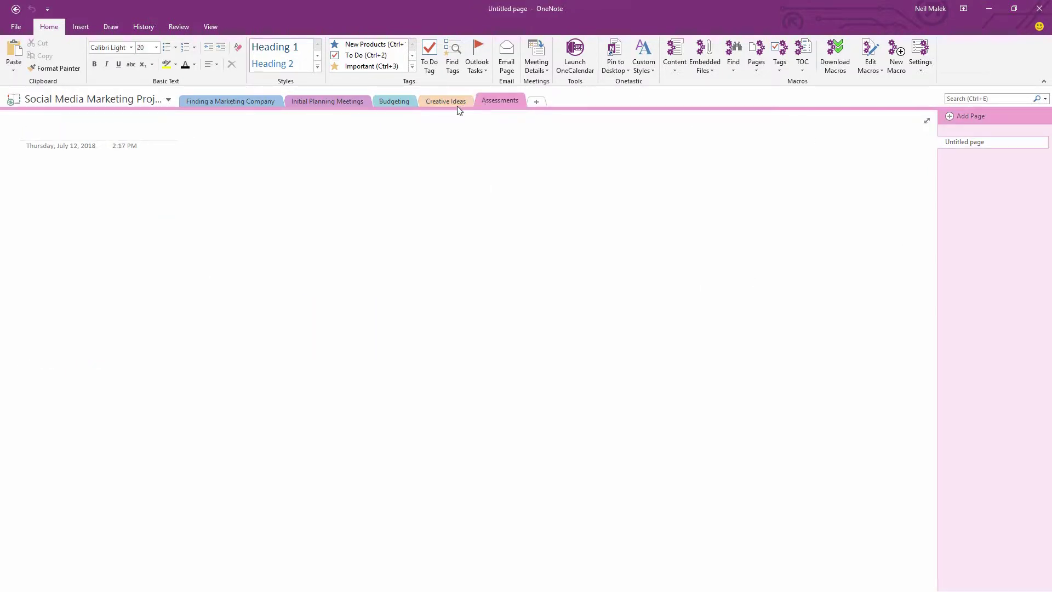
left_click(458, 109)
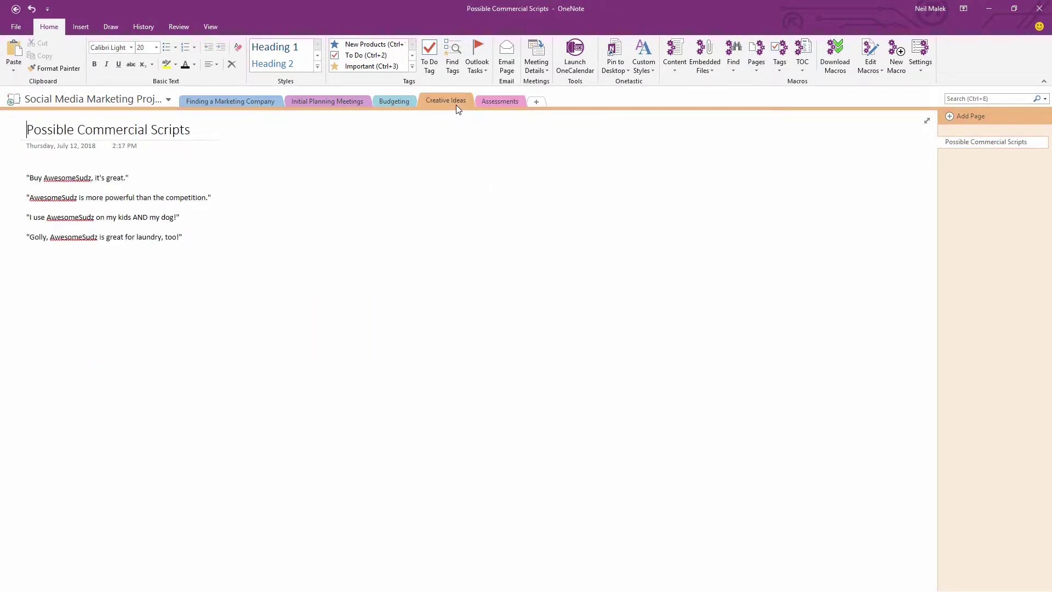
left_click(247, 107)
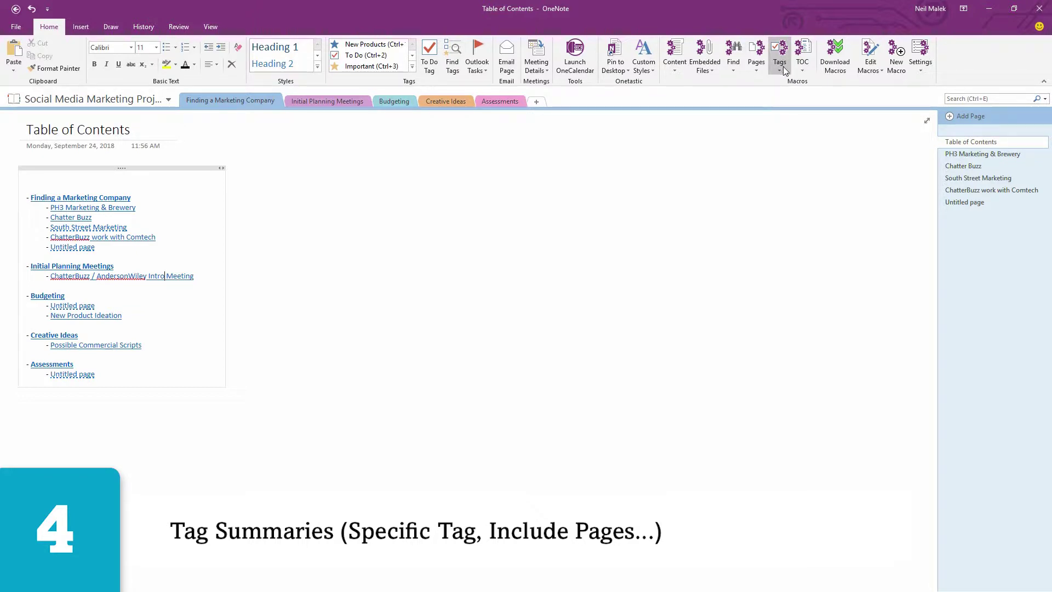
Look through the TOC and Tags macro menus without running any macro
left_click(804, 70)
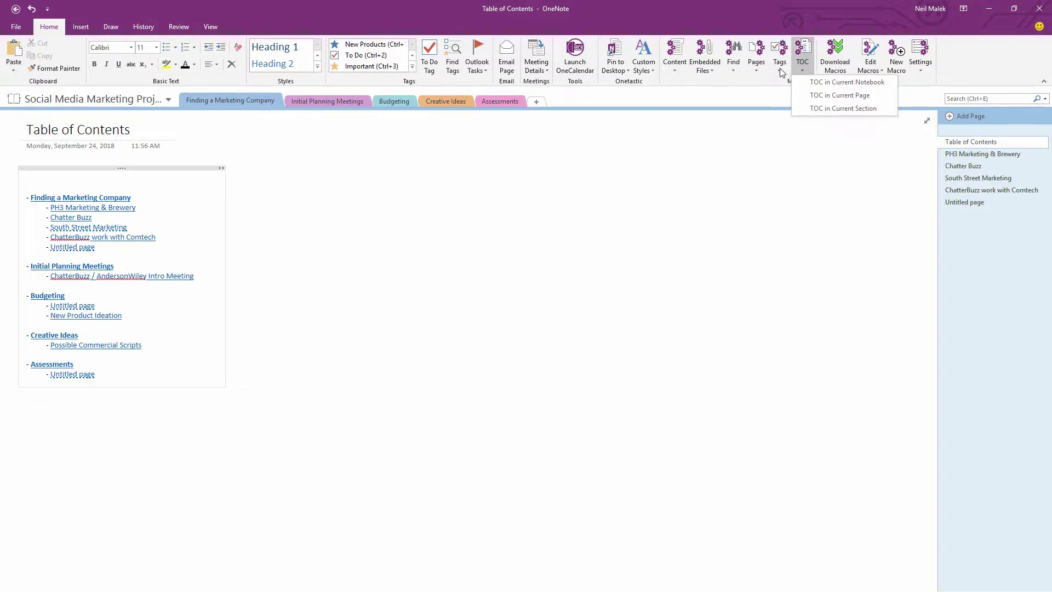
left_click(780, 71)
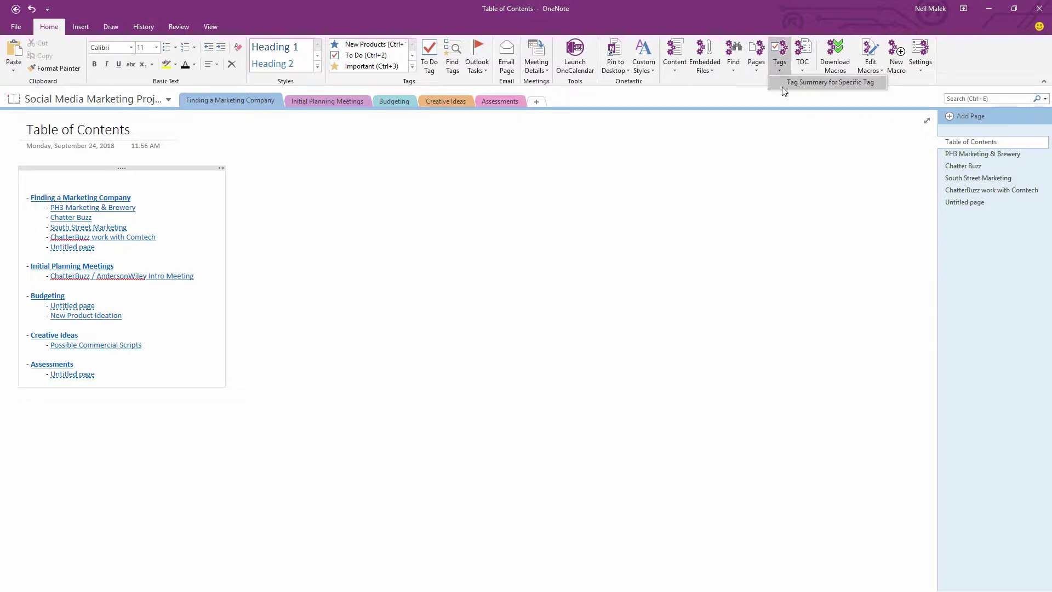
left_click(789, 82)
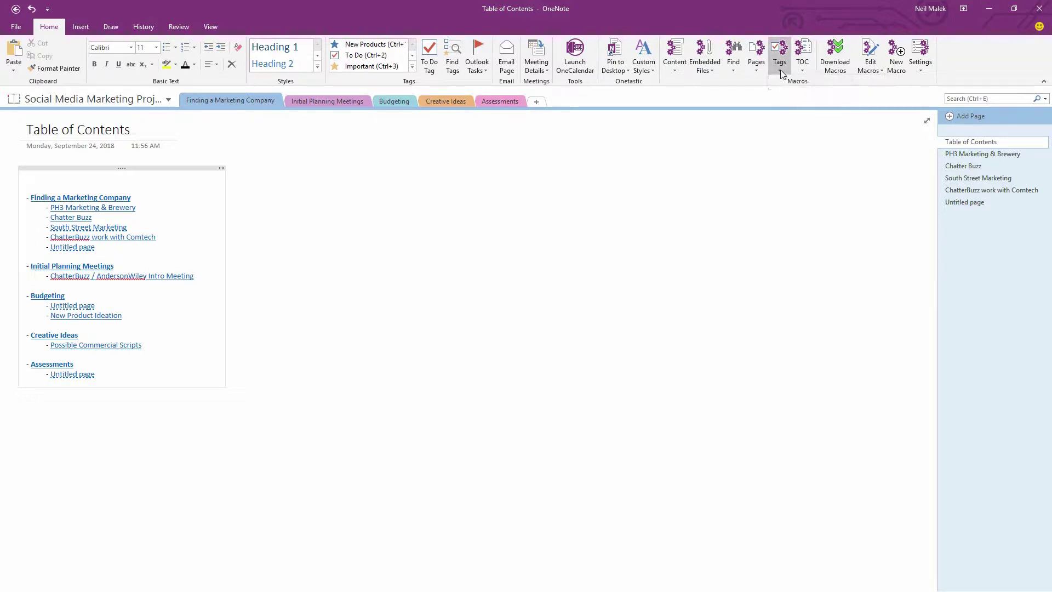
On the Intro Meeting page, make ACTION ITEMS: bold, underlined and 16 pt
left_click(337, 99)
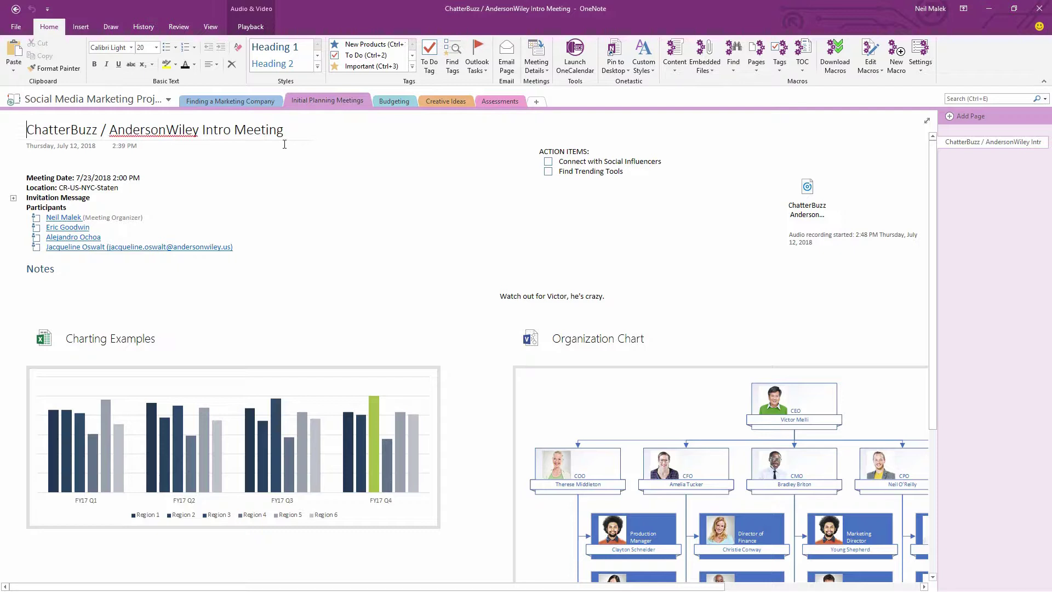
left_click_drag(537, 152, 590, 152)
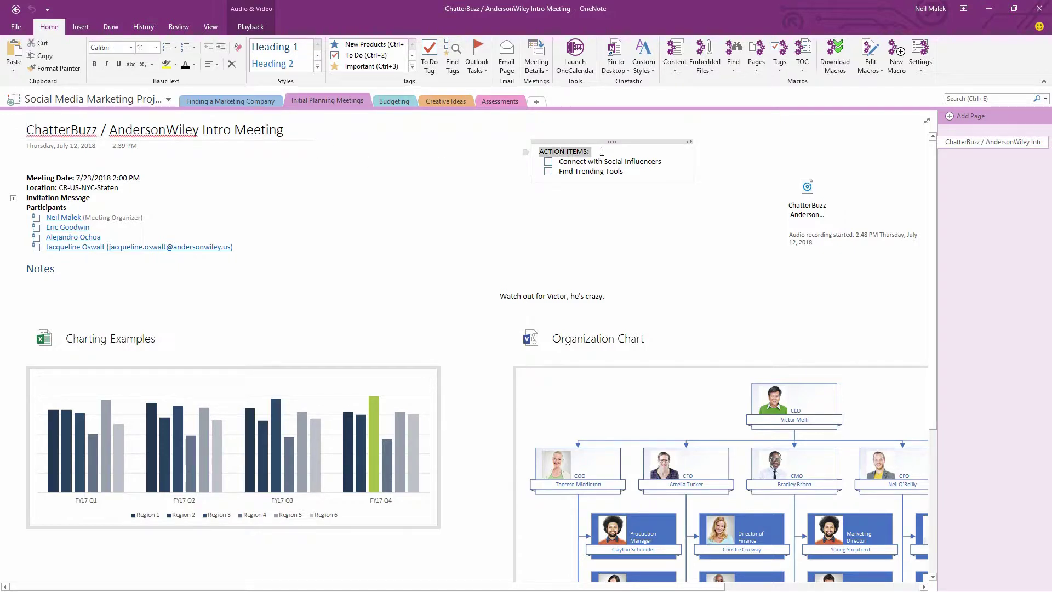
left_click(95, 64)
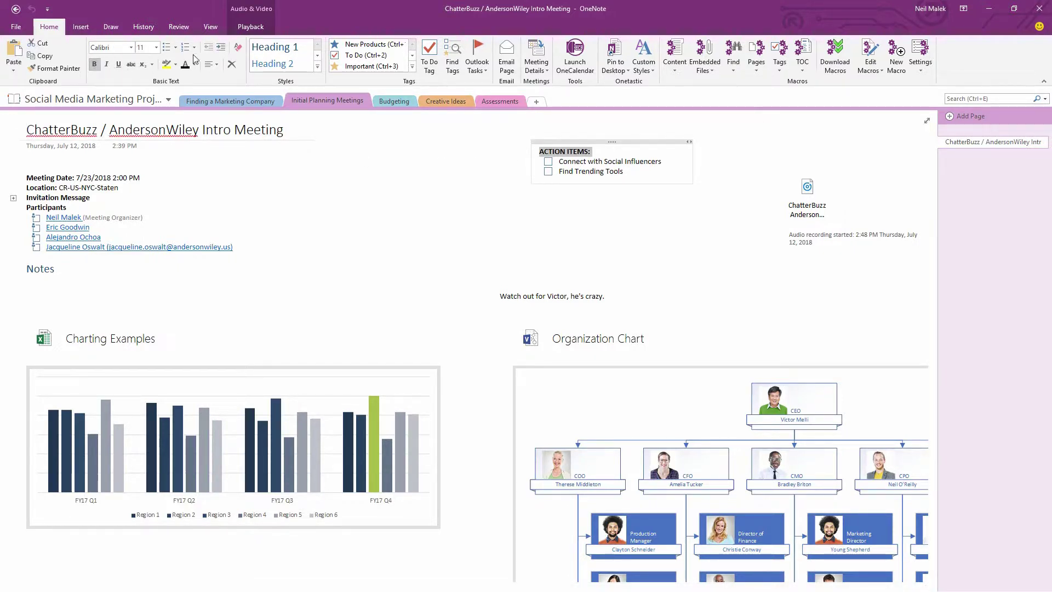
left_click(156, 47)
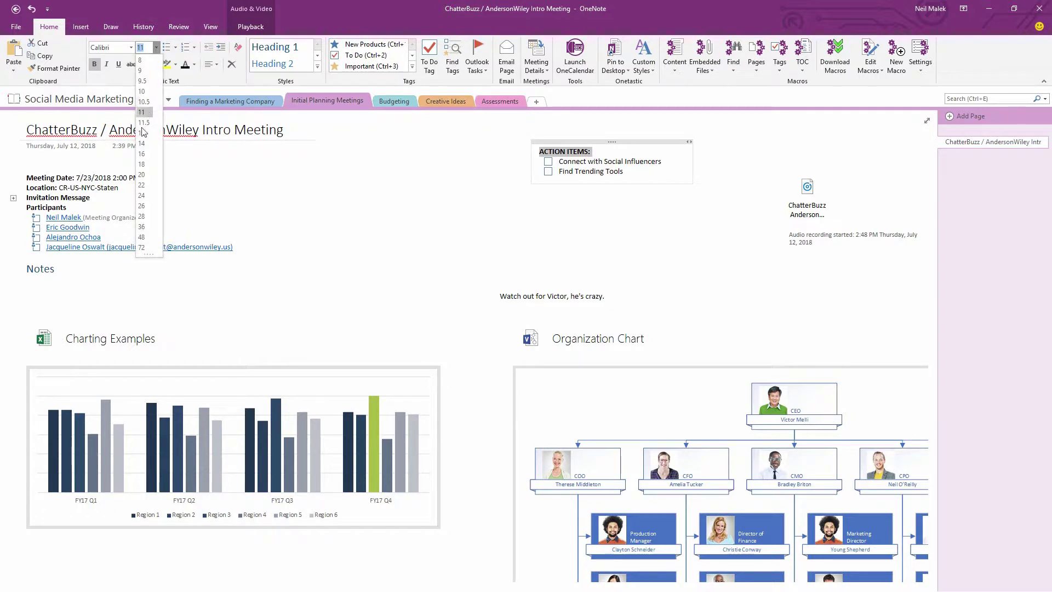
left_click(143, 154)
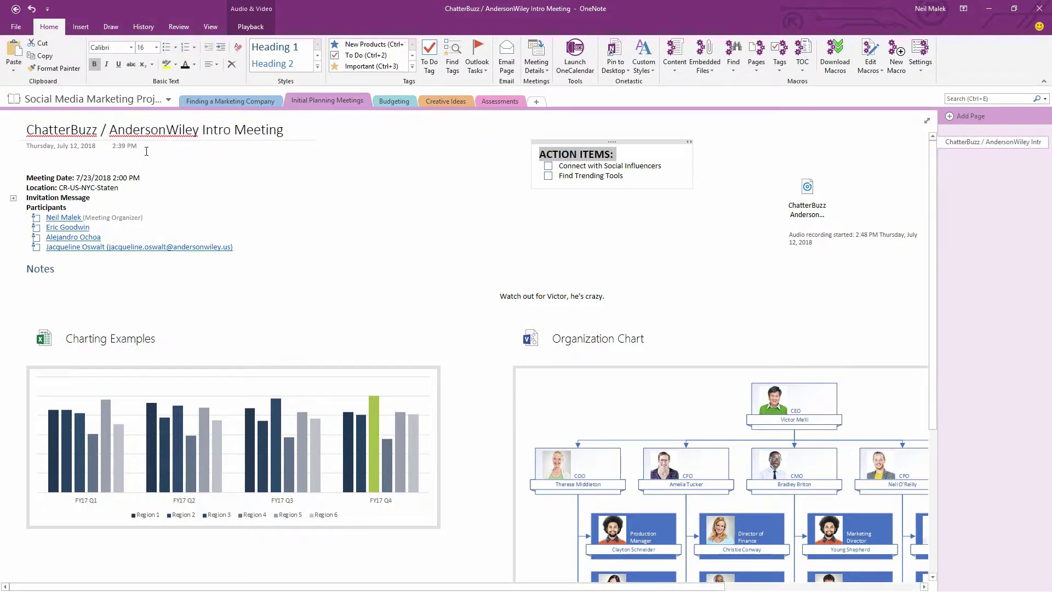
left_click(118, 64)
left_click(642, 177)
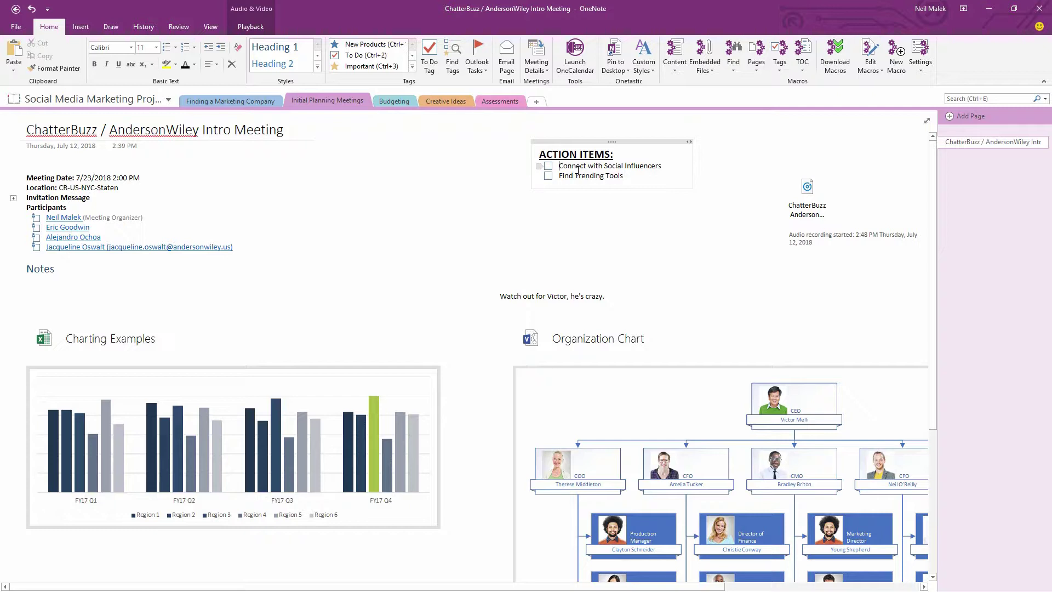
left_click(211, 102)
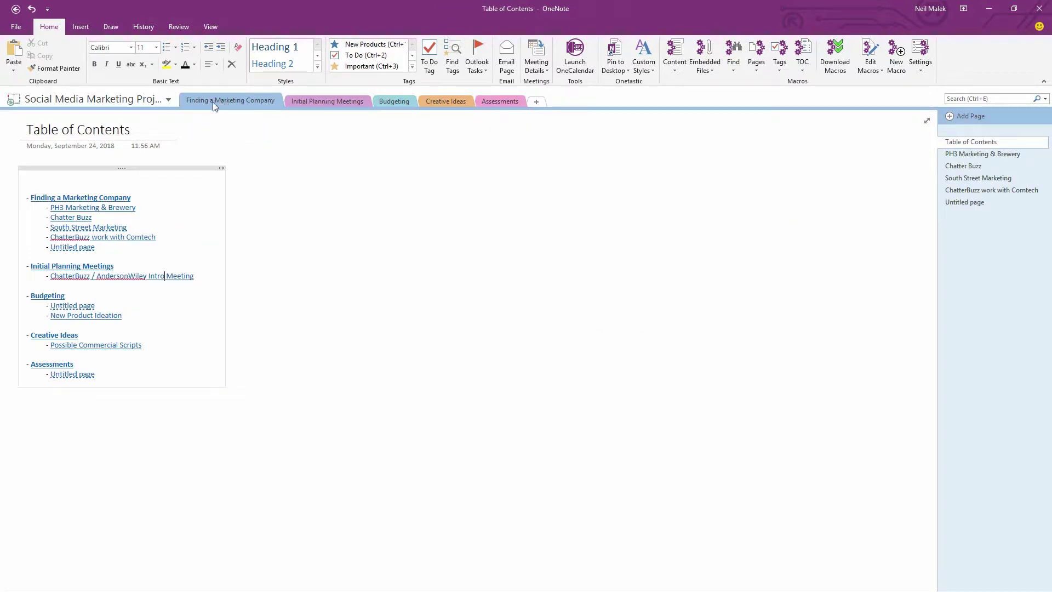
Add a page directly below Table of Contents and title it 'To Do Items'
left_click(951, 117)
left_click_drag(976, 214, 913, 160)
left_click(160, 129)
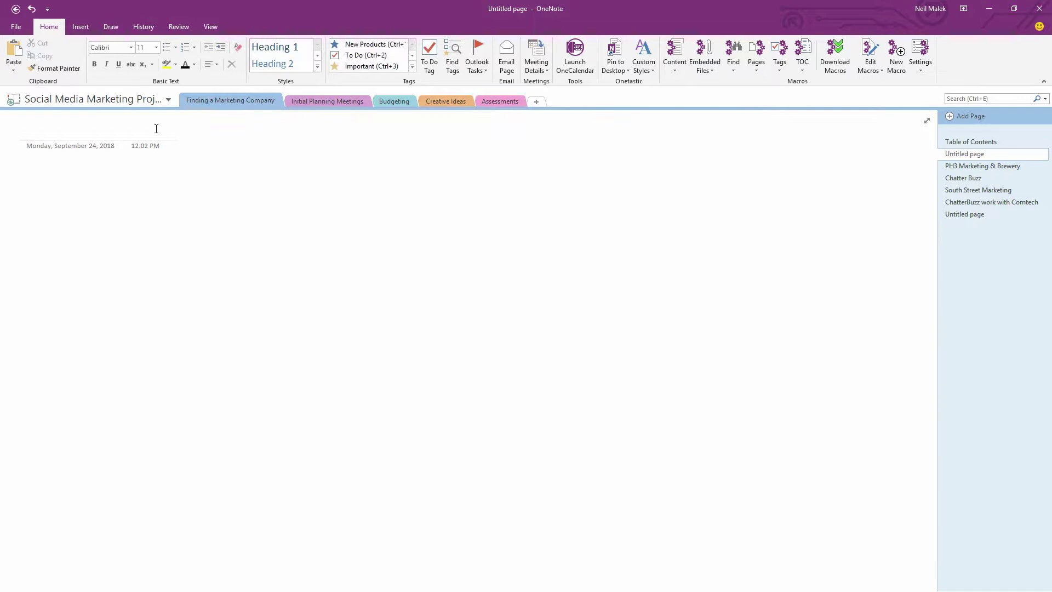
key("Return")
type("Th")
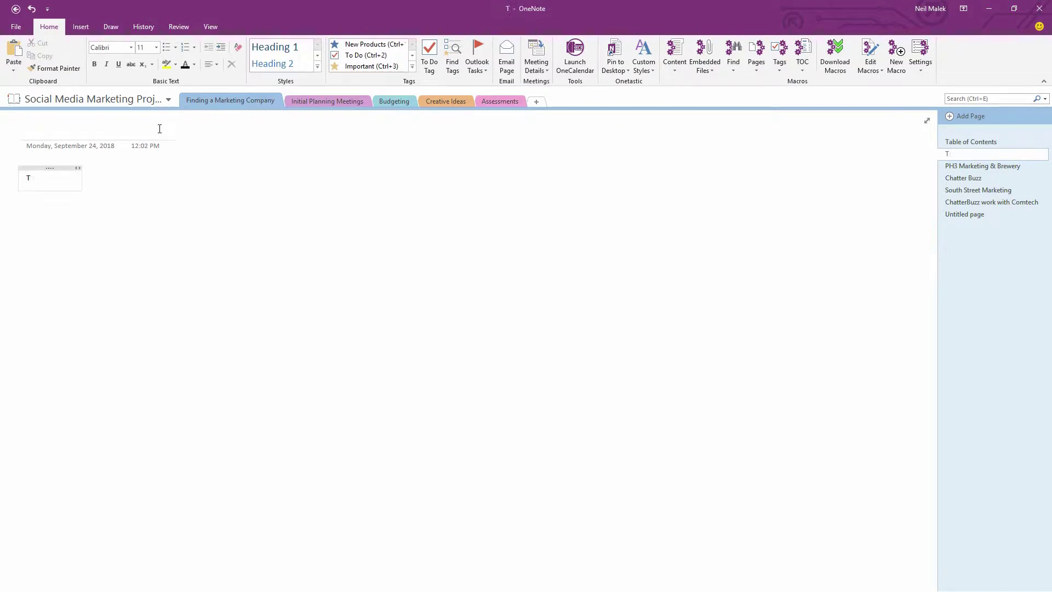
key("BackSpace")
key("BackSpace")
left_click(74, 131)
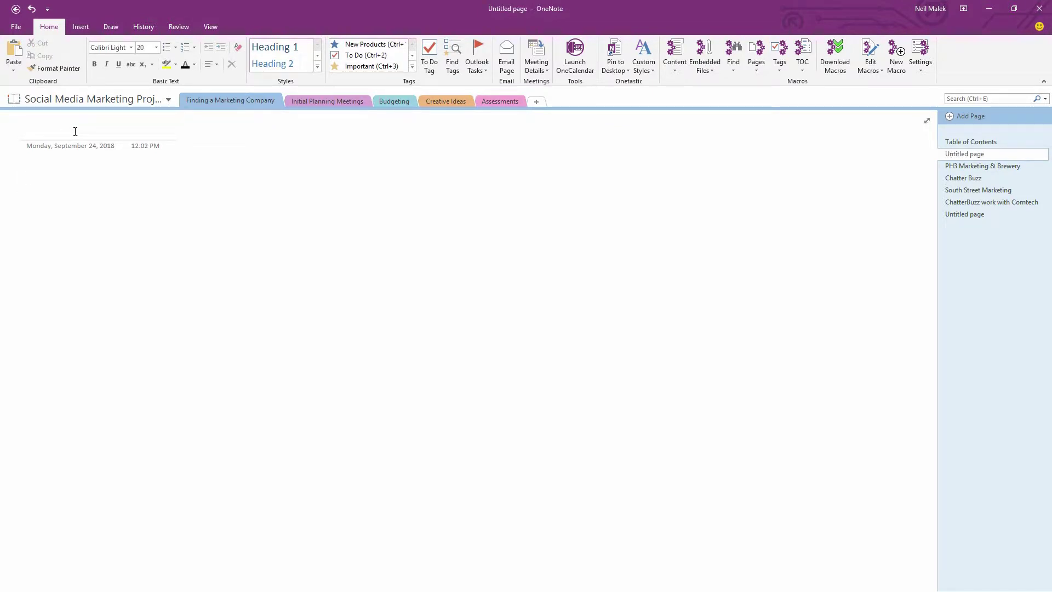
type("To Do Items")
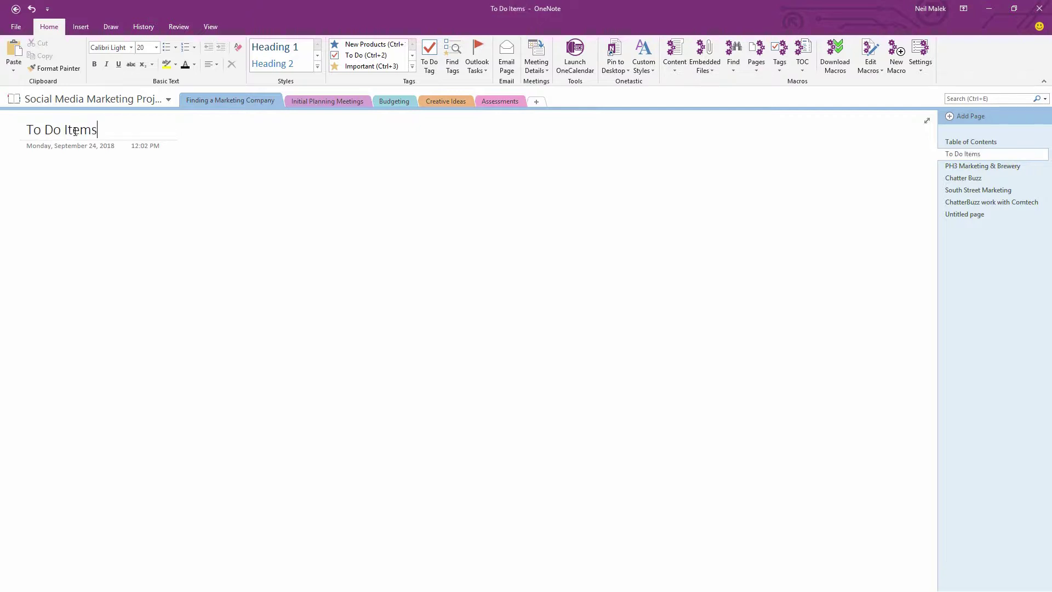
key("Return")
Search Download Macros for 'tag' and compare Tag Summary for Specific Tag with Tag Summary with Page Names
left_click(835, 61)
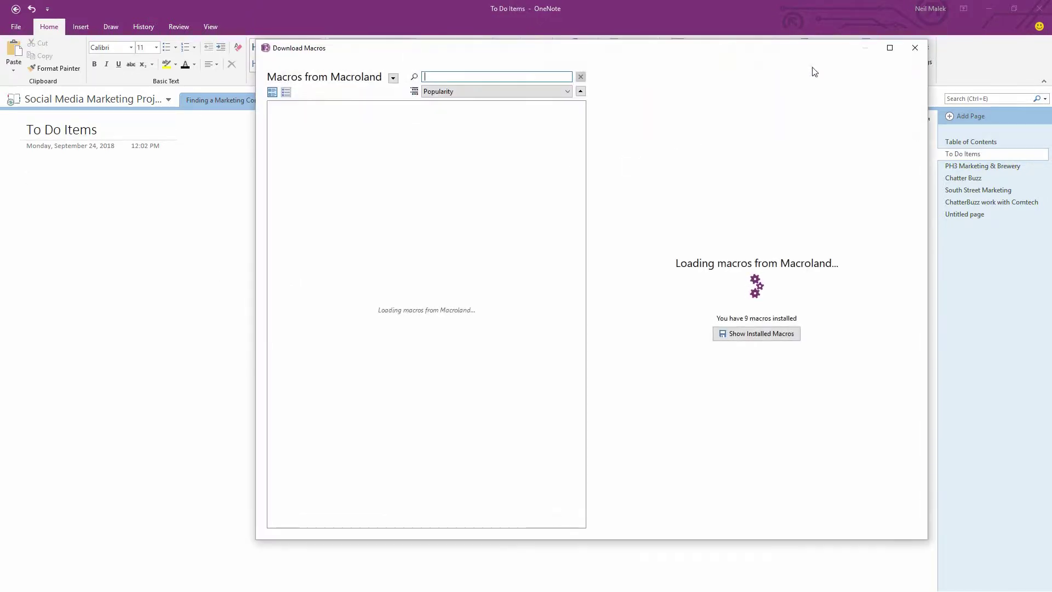
left_click(446, 77)
type("tag")
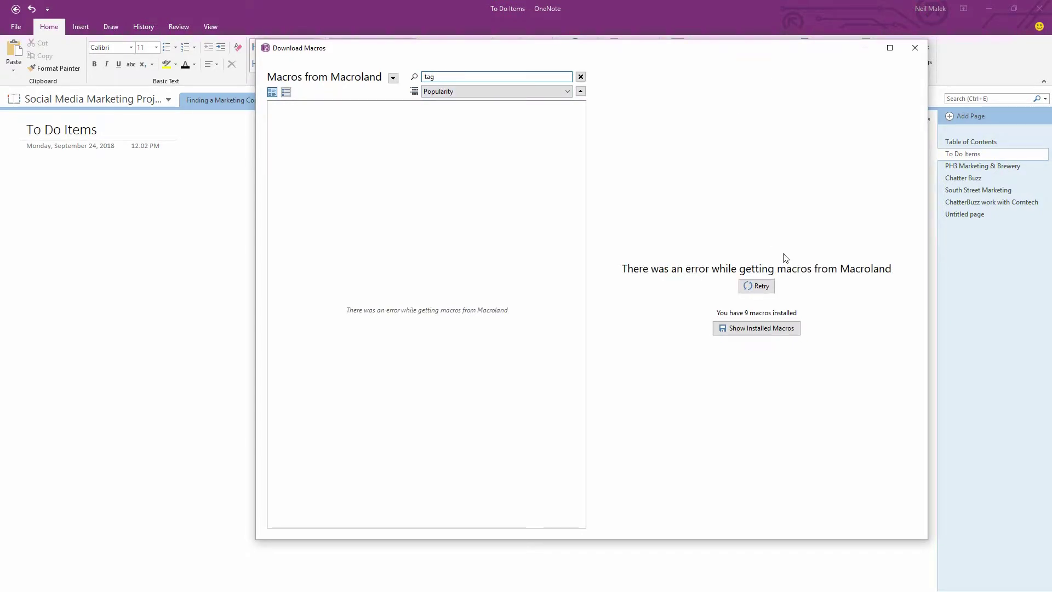
left_click(753, 292)
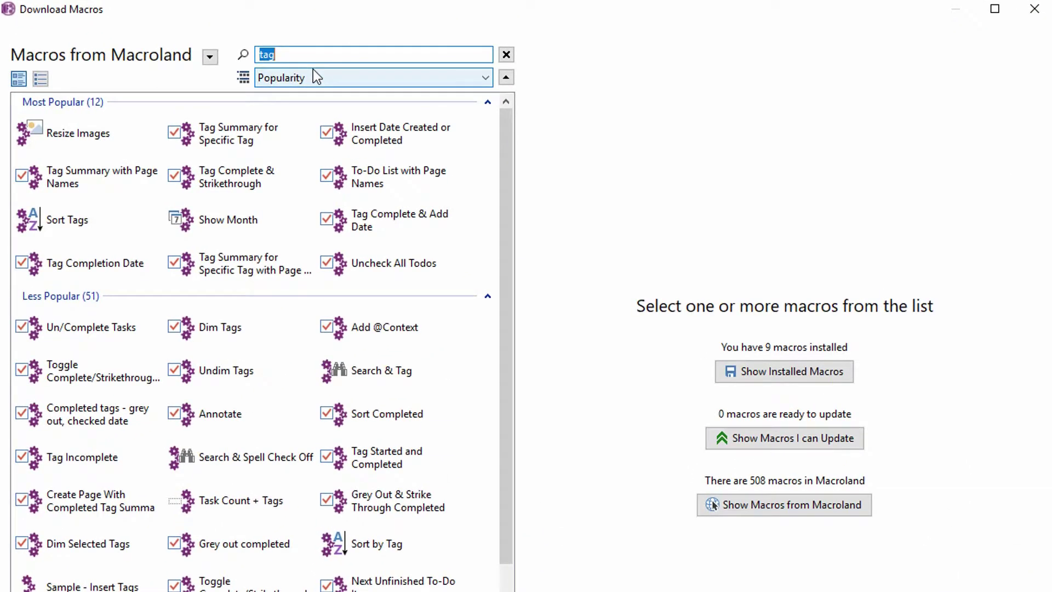
left_click(226, 137)
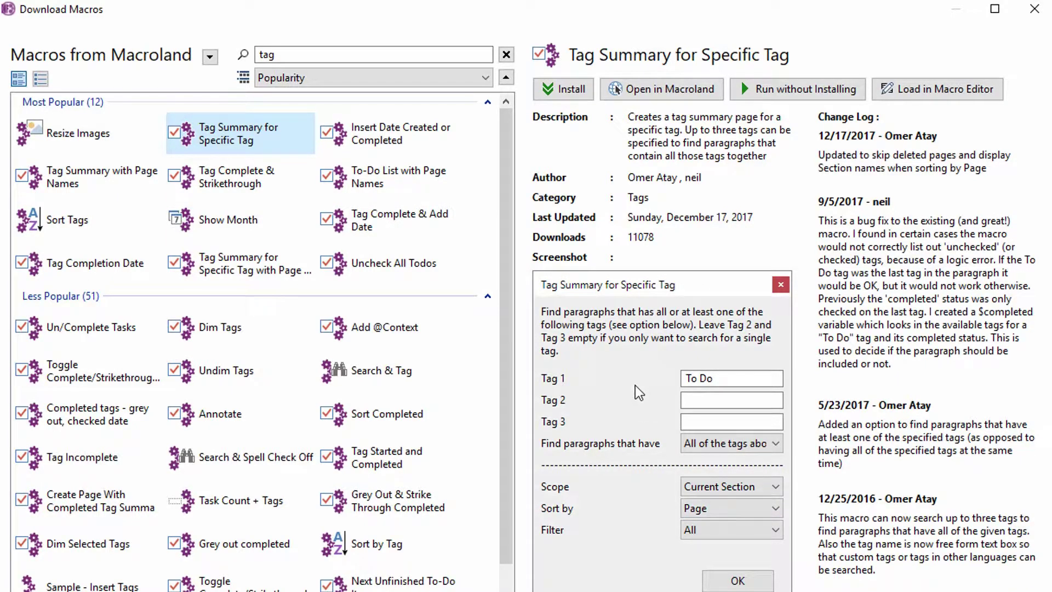
left_click(91, 184)
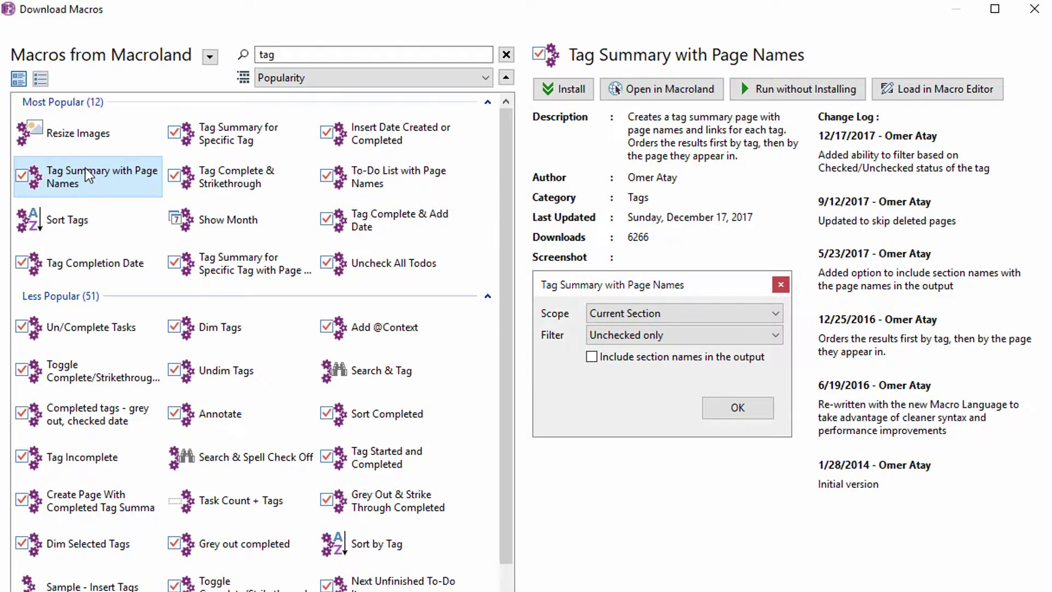
left_click(232, 268)
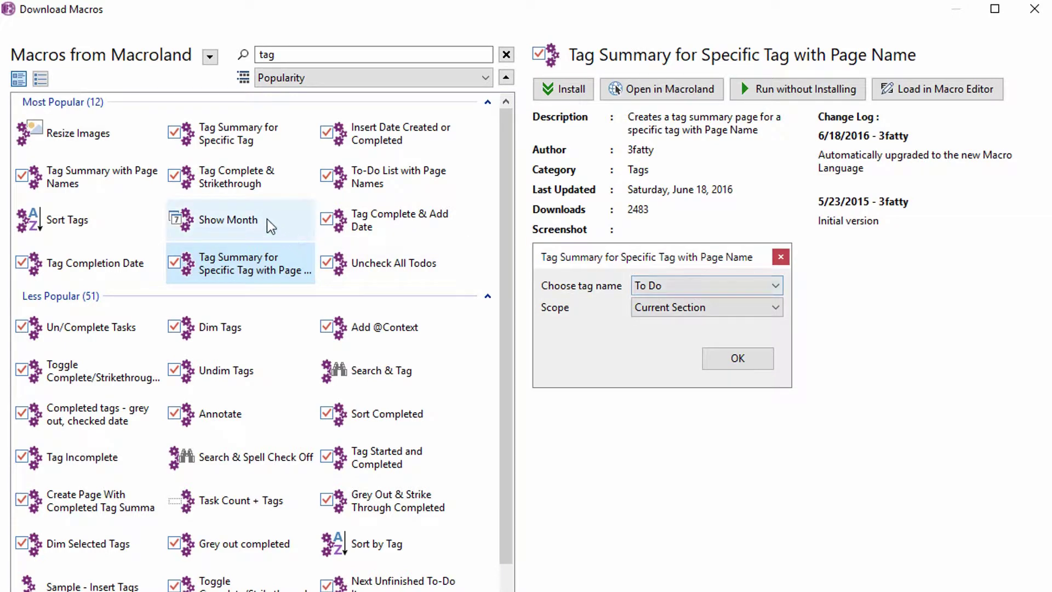
left_click(258, 137)
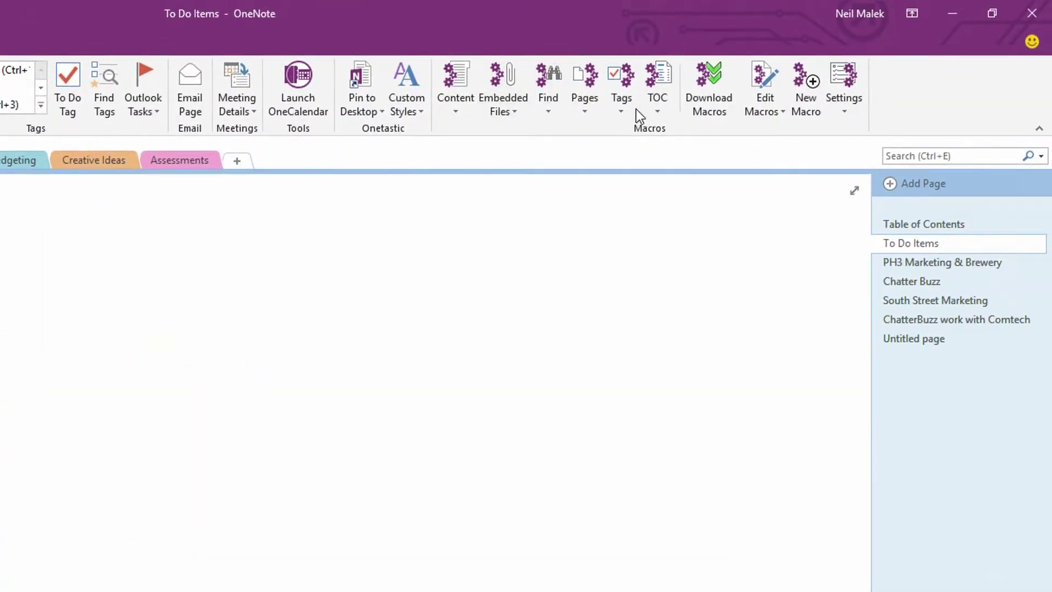
Start the Tag Summary for Specific Tag macro for To Do, requiring all tags, scoped to the current notebook
left_click(627, 103)
left_click(353, 183)
left_click(617, 106)
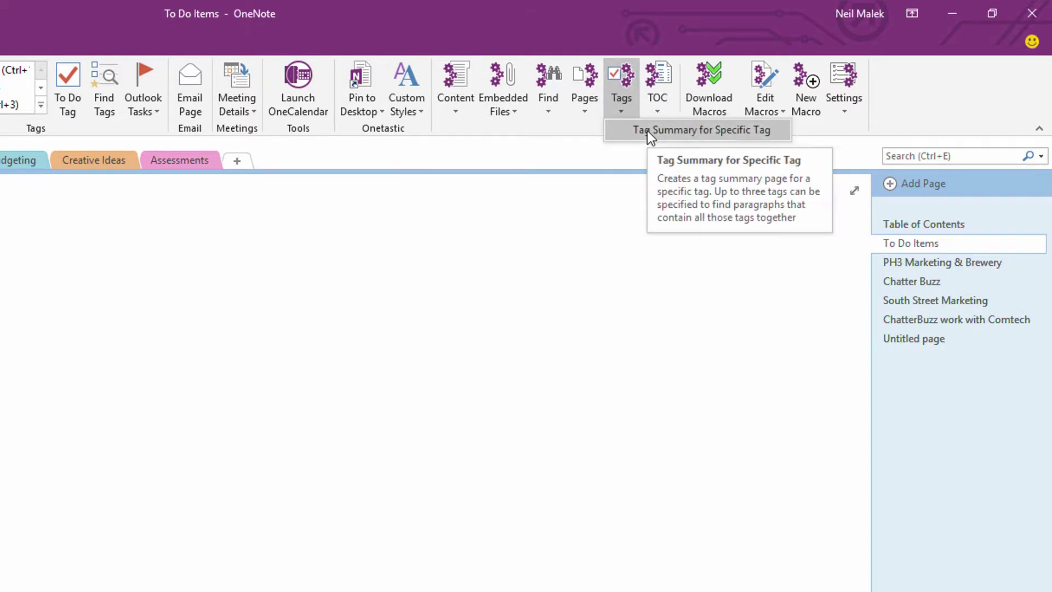
left_click(647, 130)
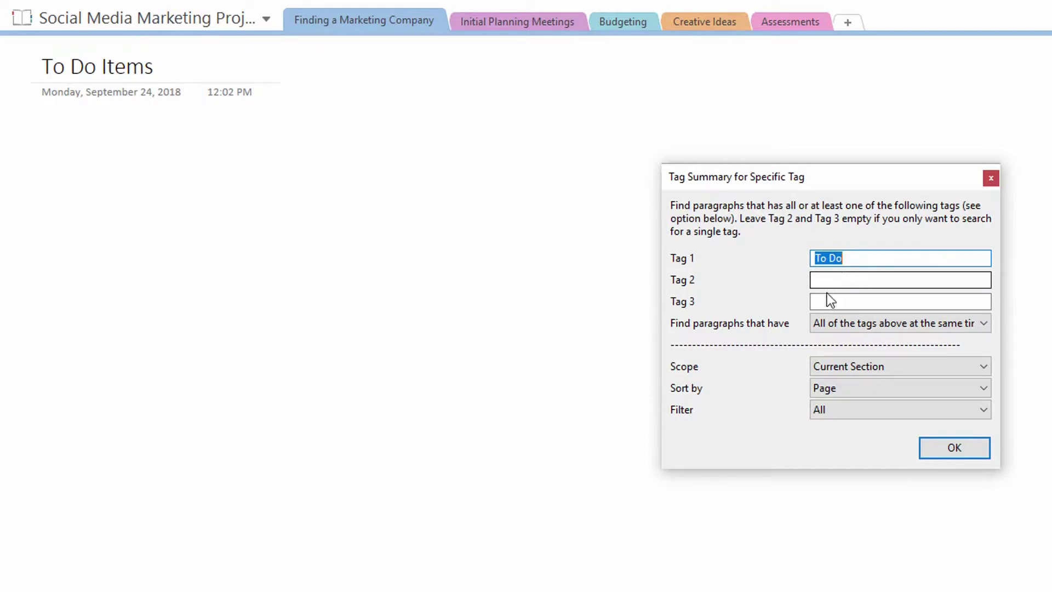
left_click(896, 324)
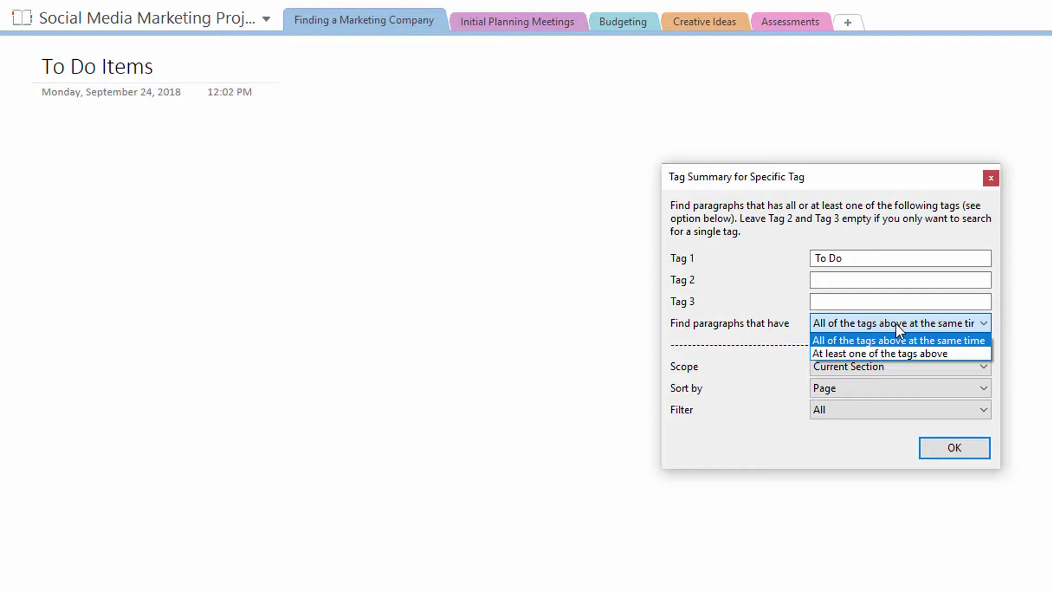
left_click(909, 324)
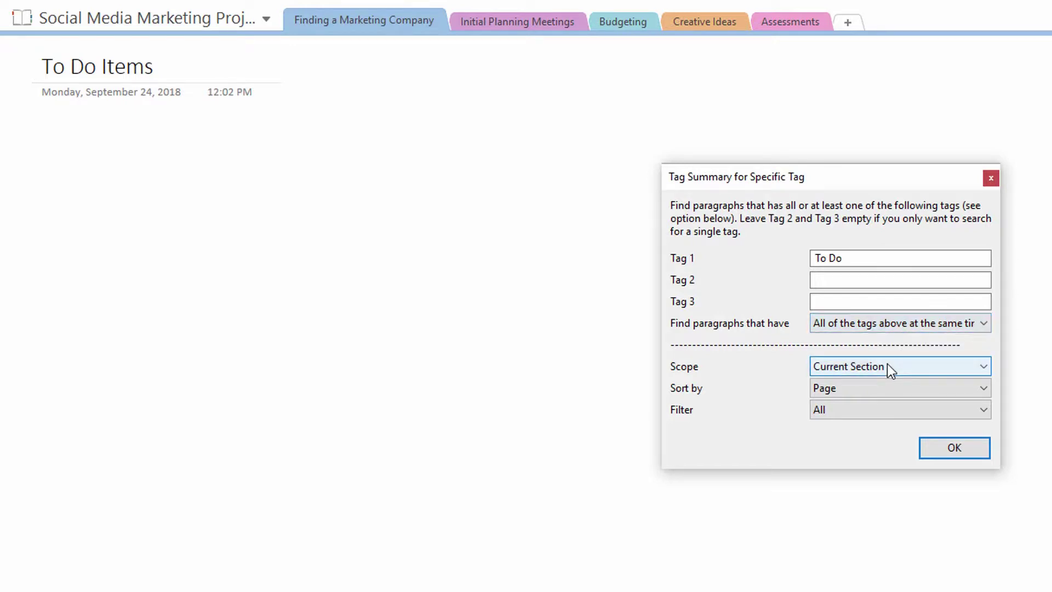
left_click(887, 363)
left_click(888, 396)
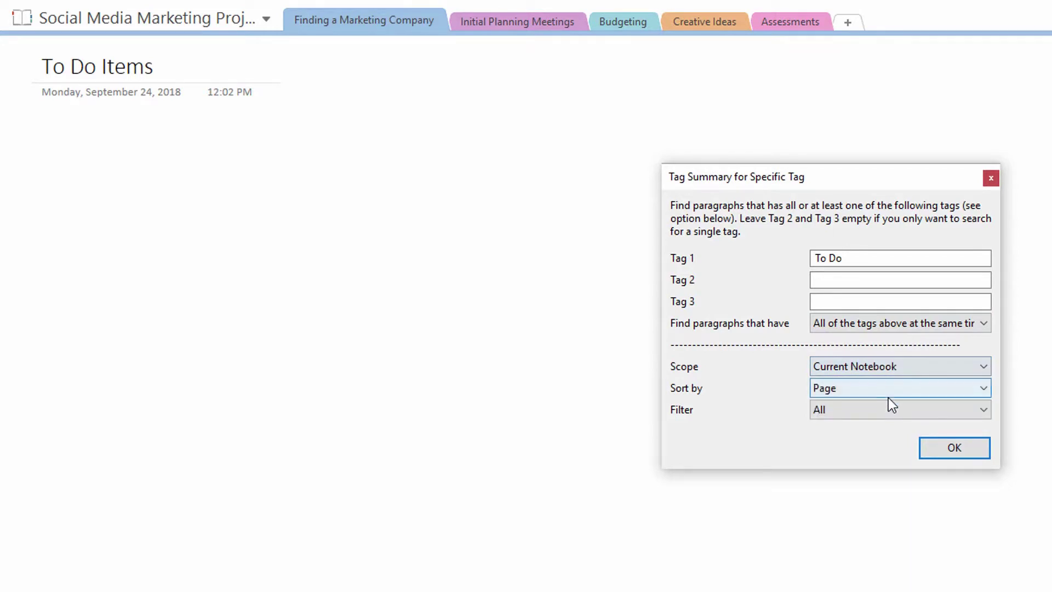
Sort results by page, filter to unchecked items only, build the summary, and follow its ChatterBuzz meeting link
left_click(882, 386)
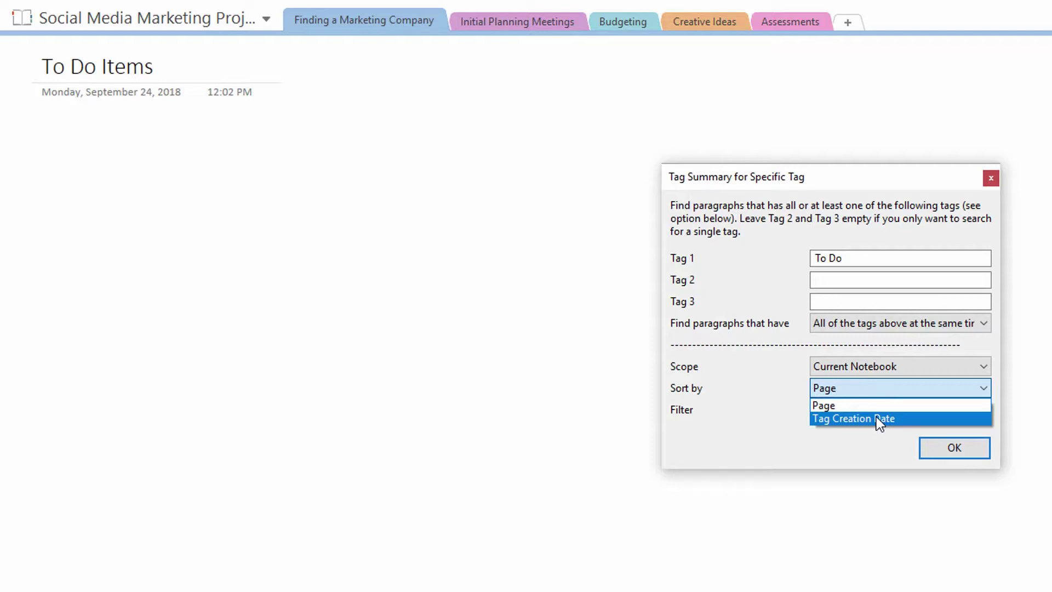
left_click(869, 405)
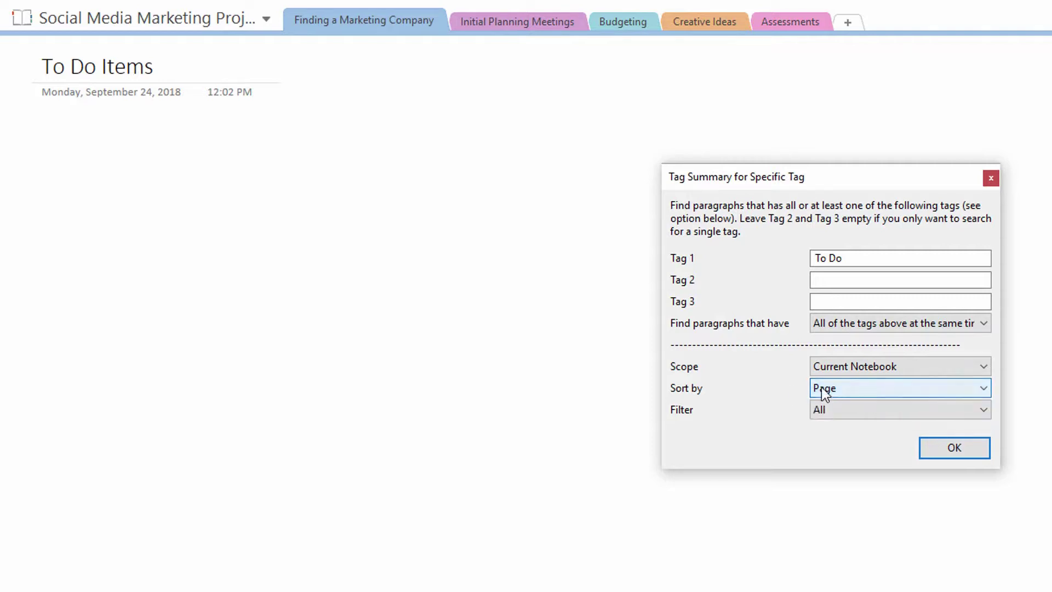
left_click(858, 417)
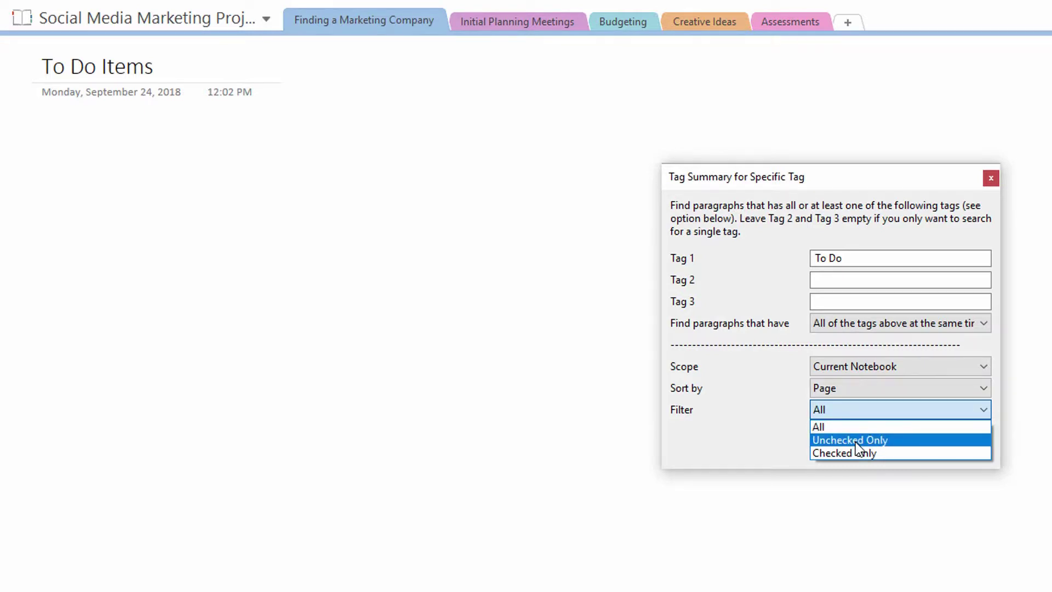
left_click(856, 440)
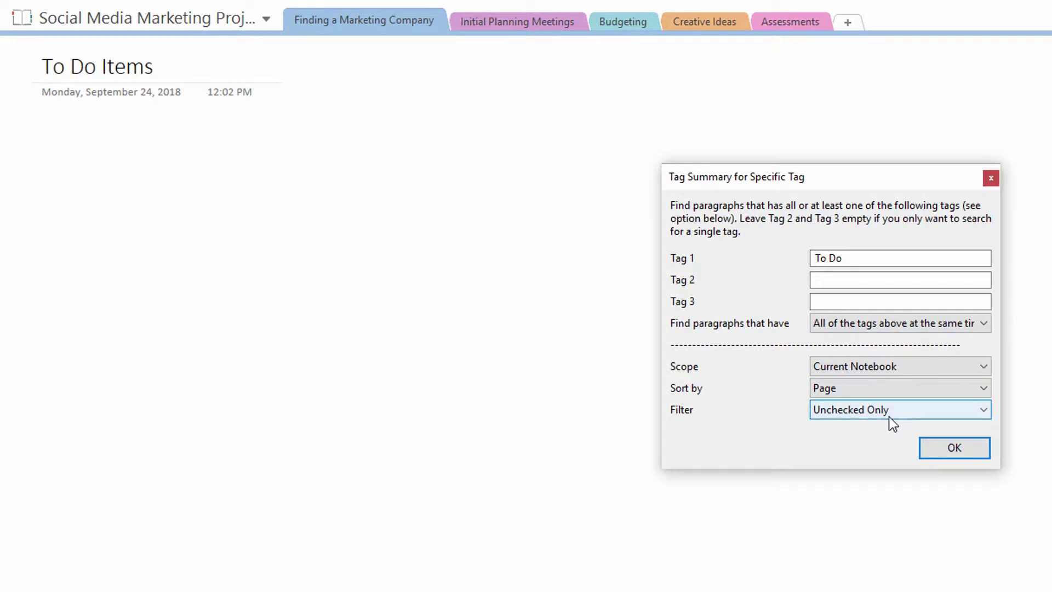
left_click(944, 446)
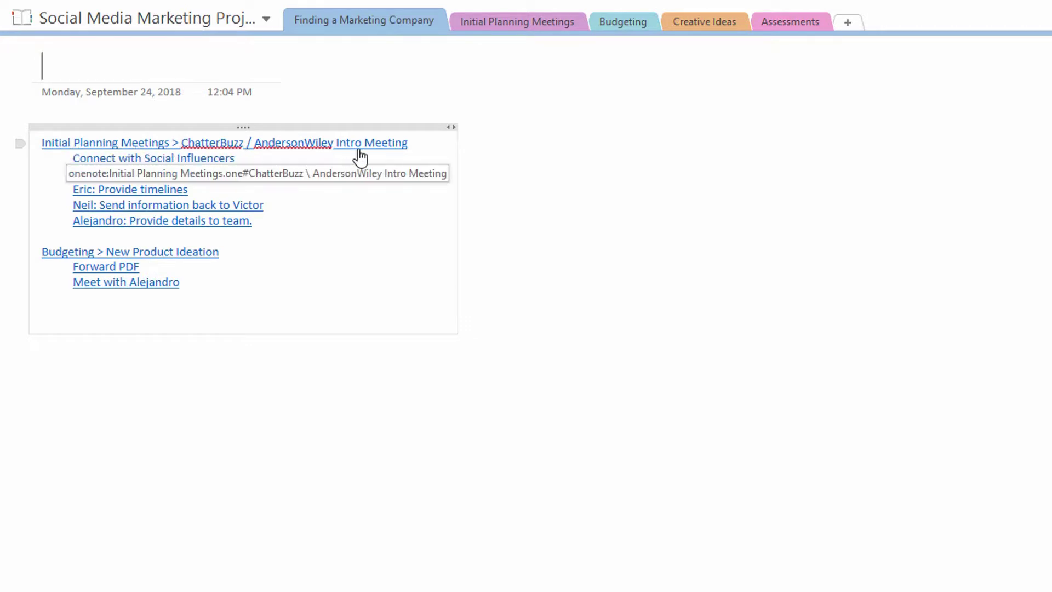
left_click(503, 18)
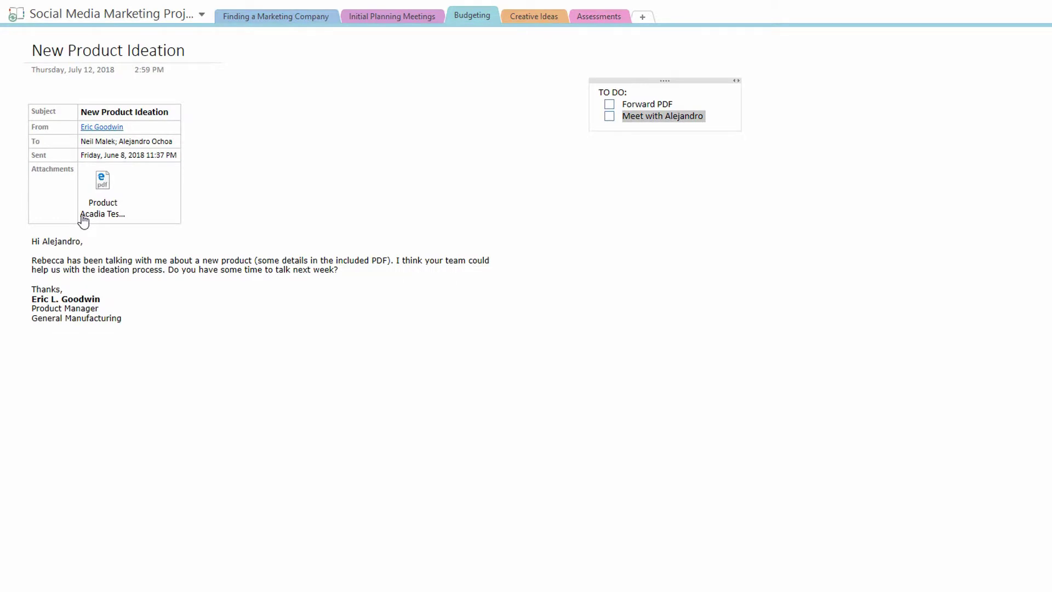
left_click(640, 122)
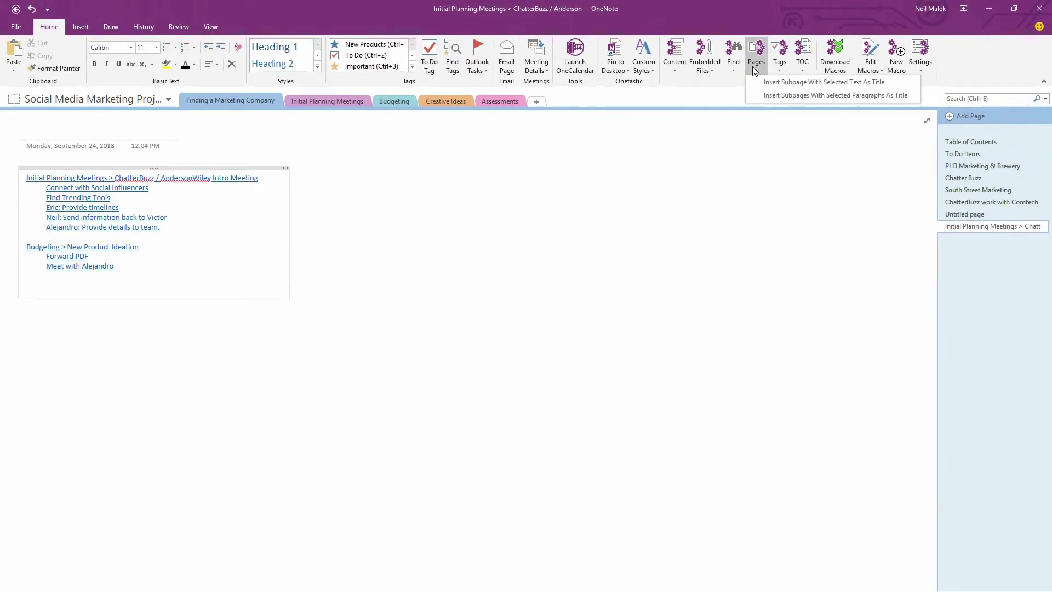
Add a page titled 'Organizing Team into Roles' to the Initial Planning Meetings section
left_click(753, 68)
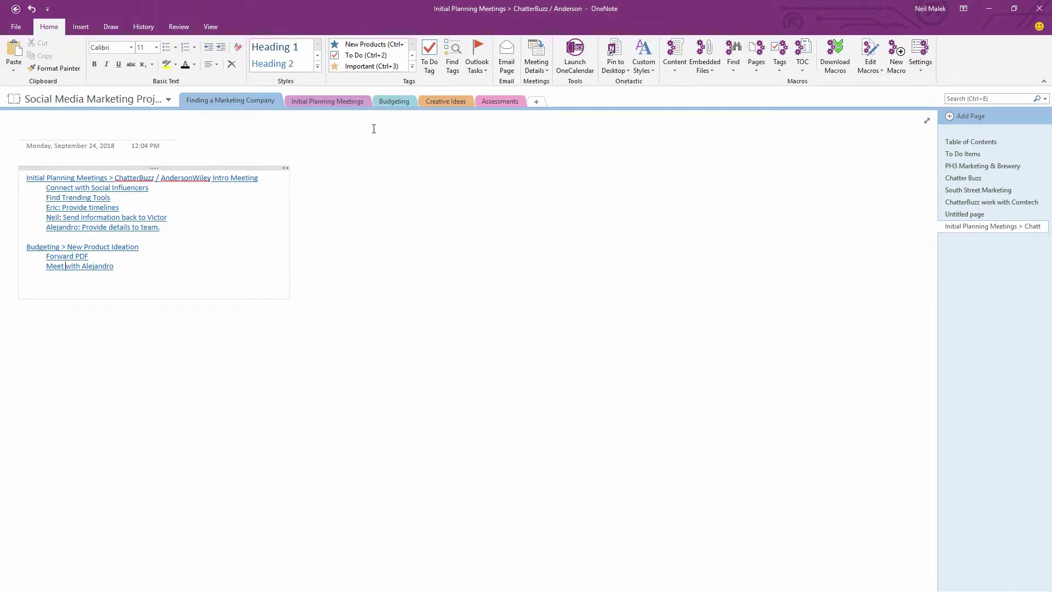
left_click(326, 102)
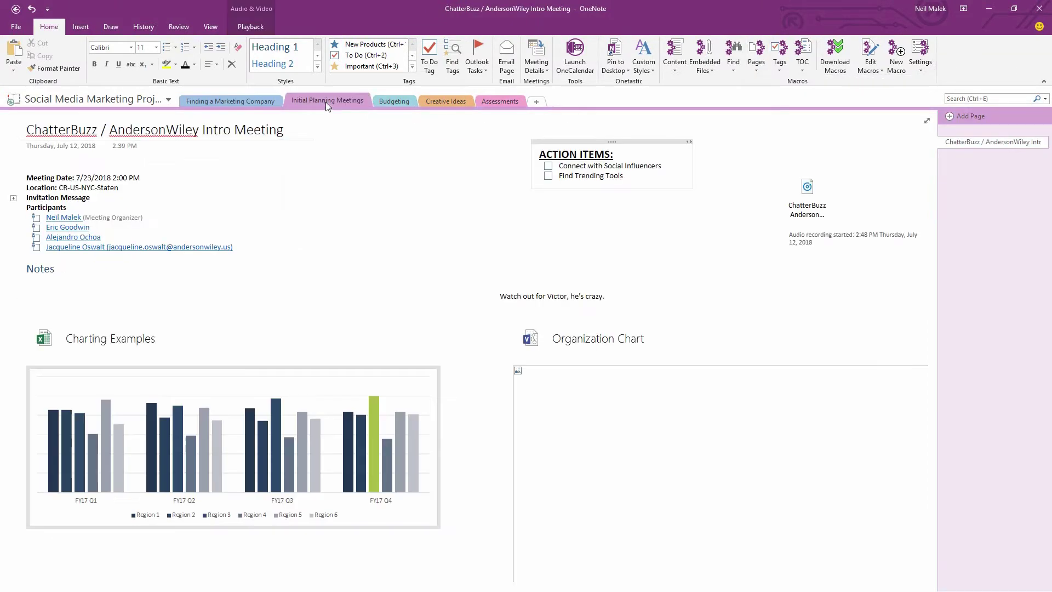
left_click(972, 116)
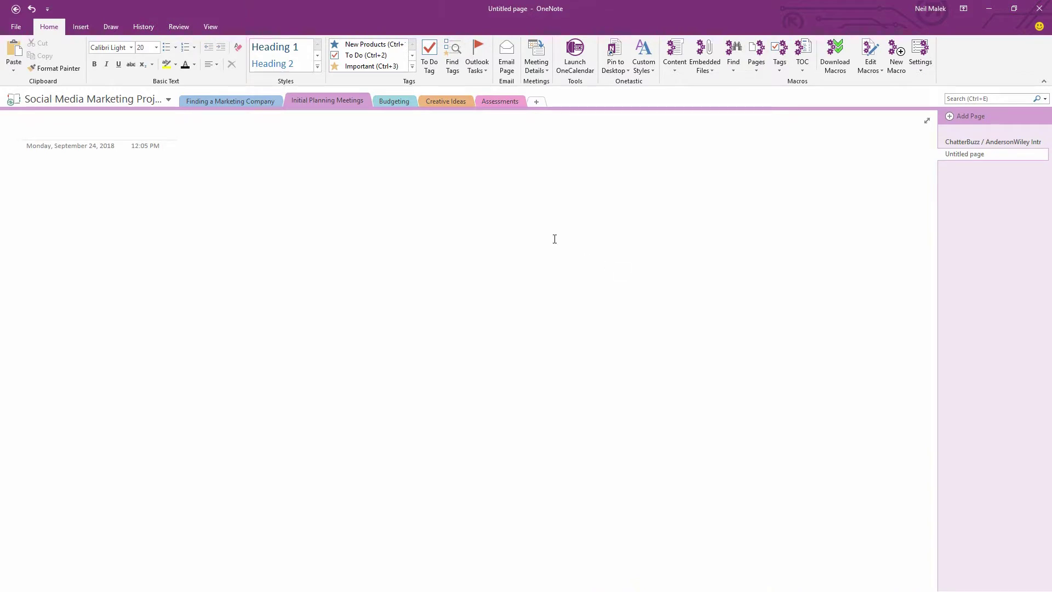
type("Organiz")
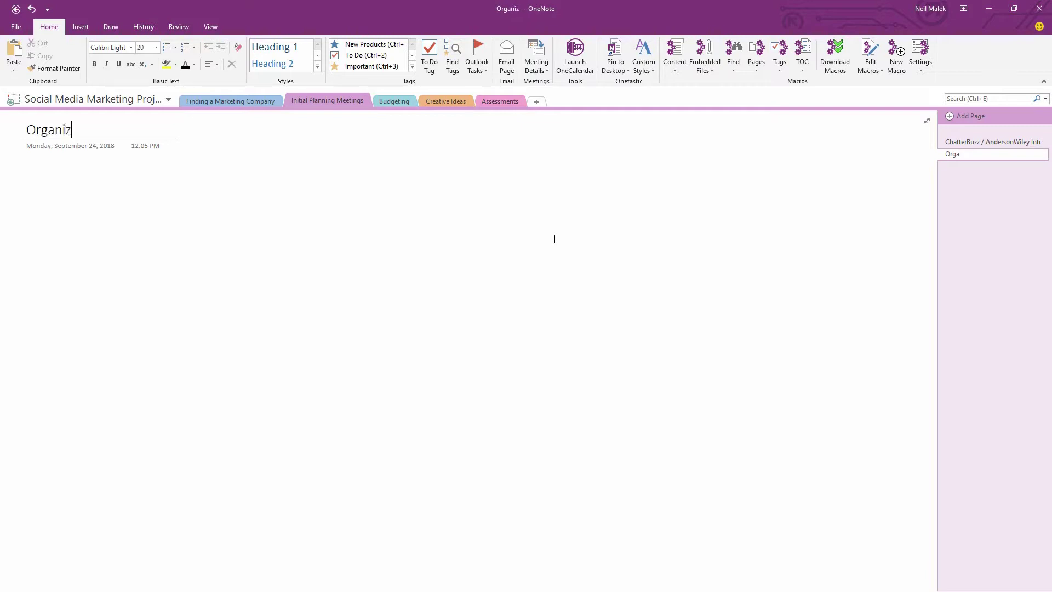
type("ing Team into ")
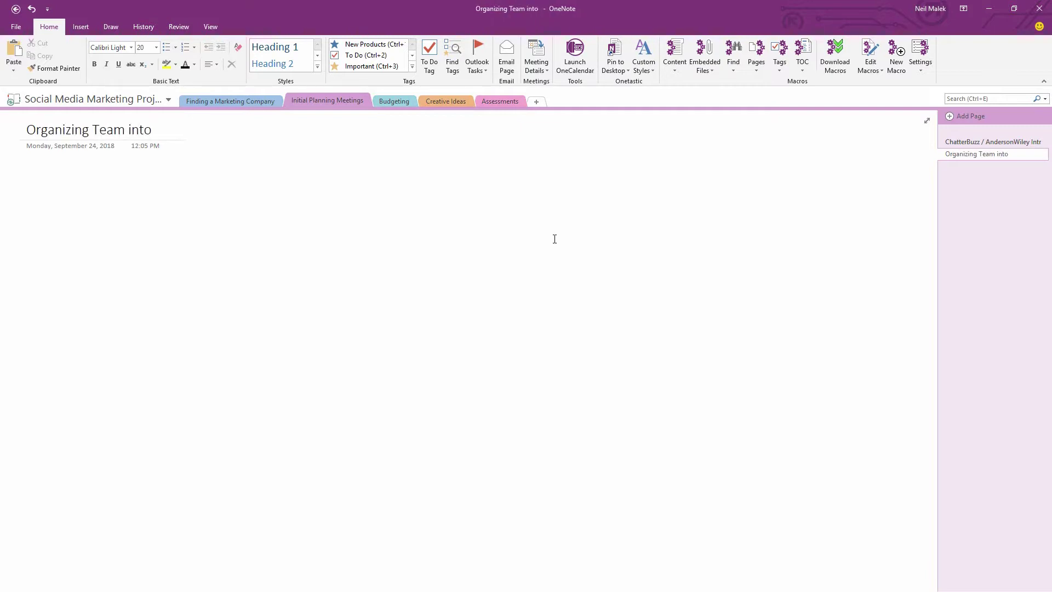
type("Roles")
key("Return")
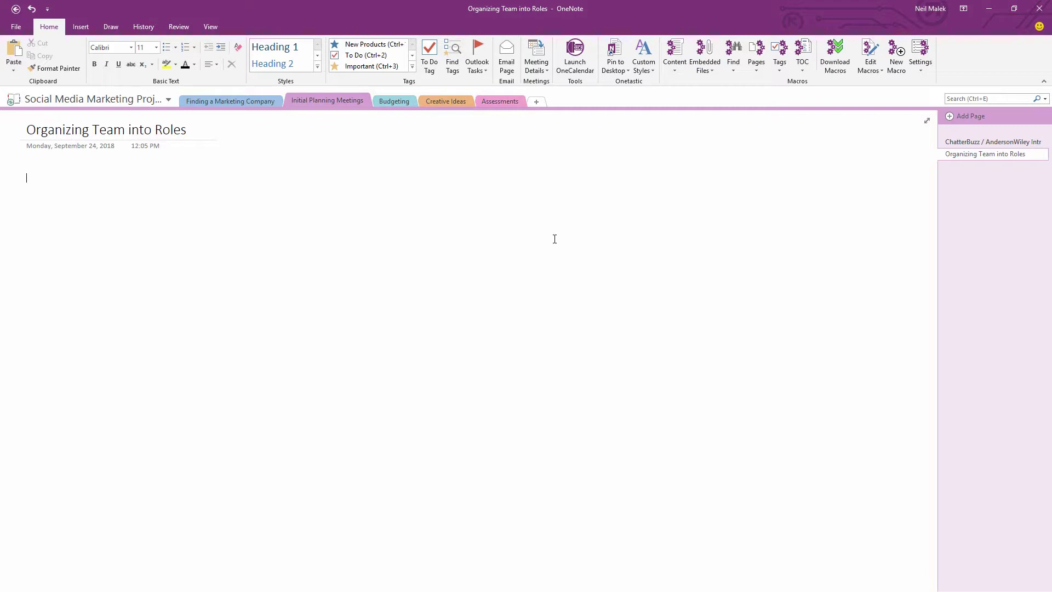
Type Marketing Coordinator, Creative Lead and Project Manager on separate lines
type("Marketi")
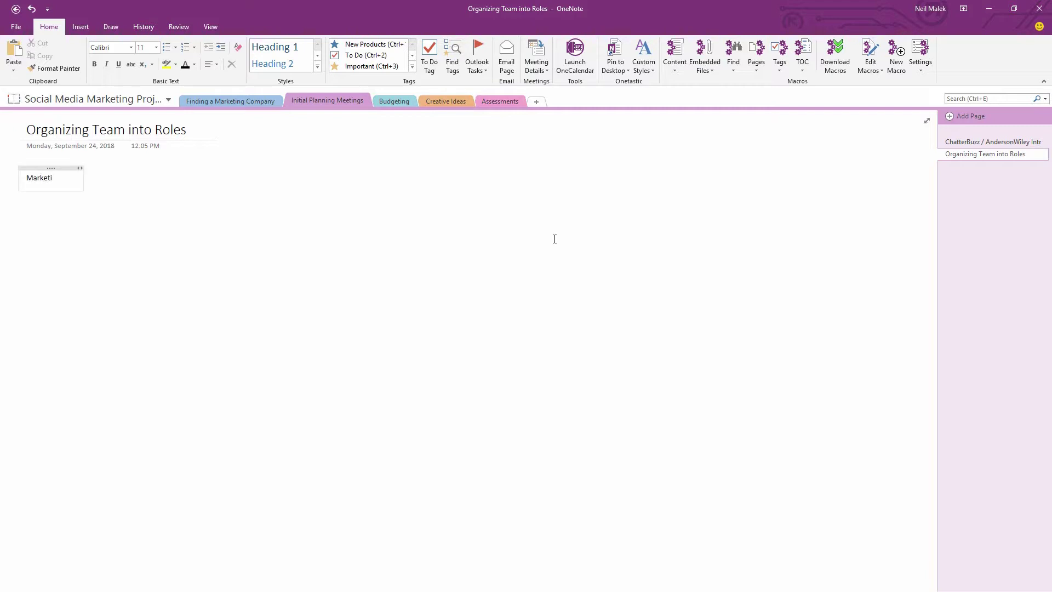
type("ng Coordinator")
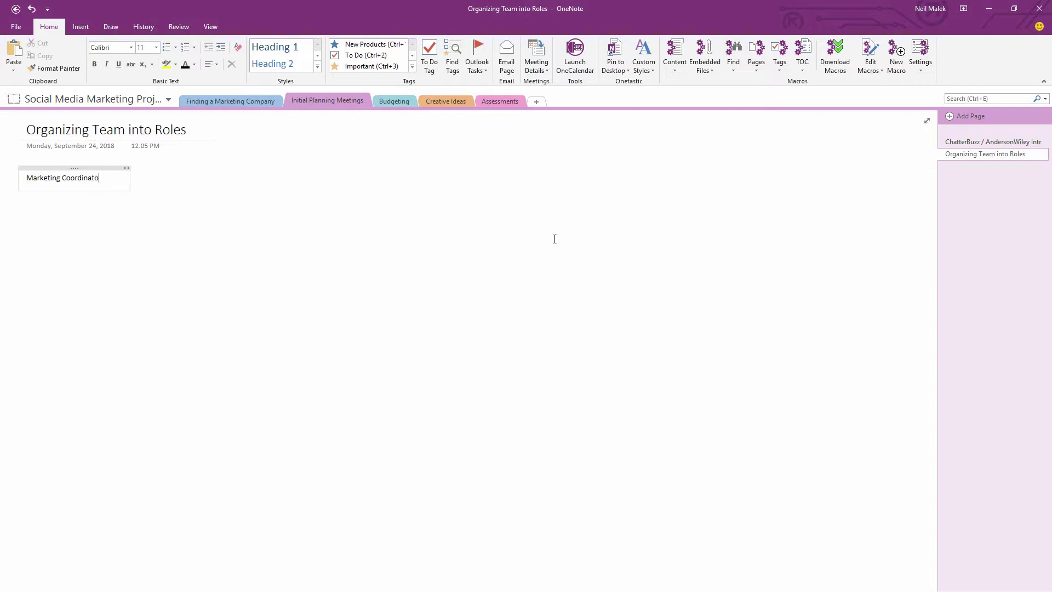
key("Return")
type("Creative Lead")
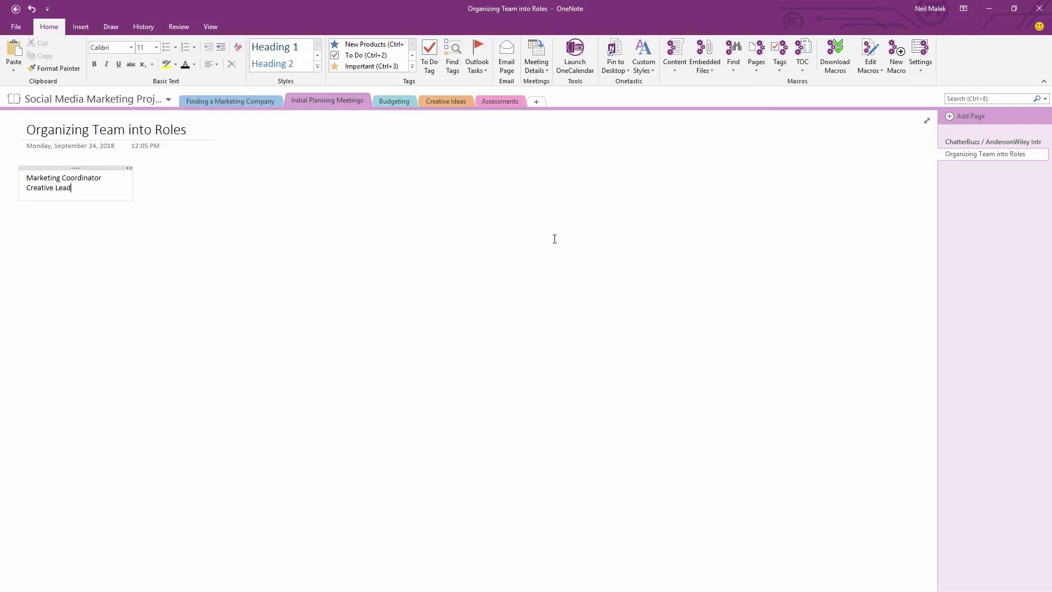
key("Return")
type("Project Manager")
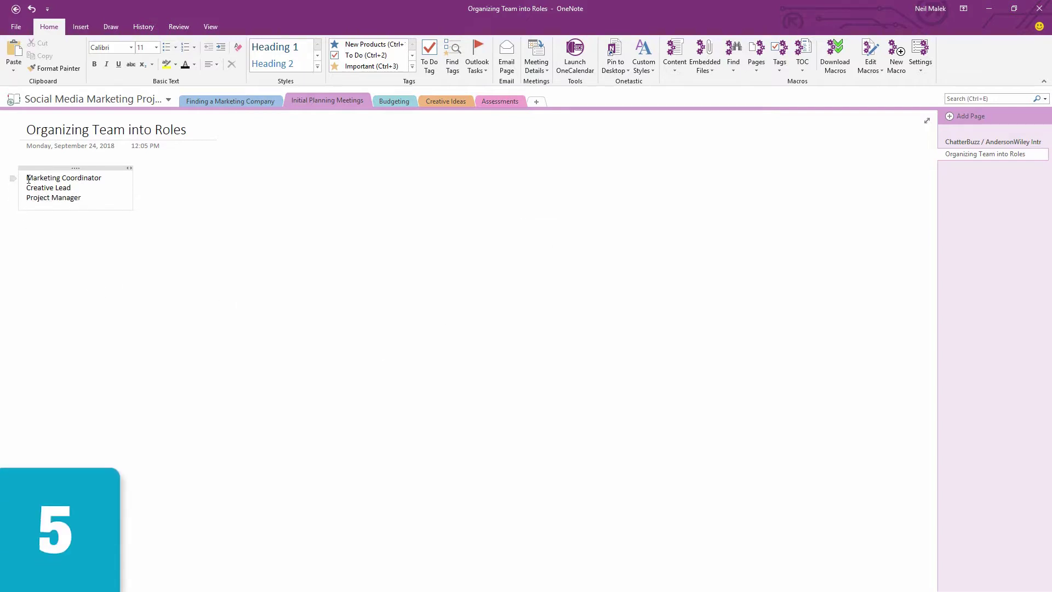
Select the role lines, then each of Marketing Coordinator, Creative Lead and Project Manager in turn
left_click_drag(25, 178, 95, 201)
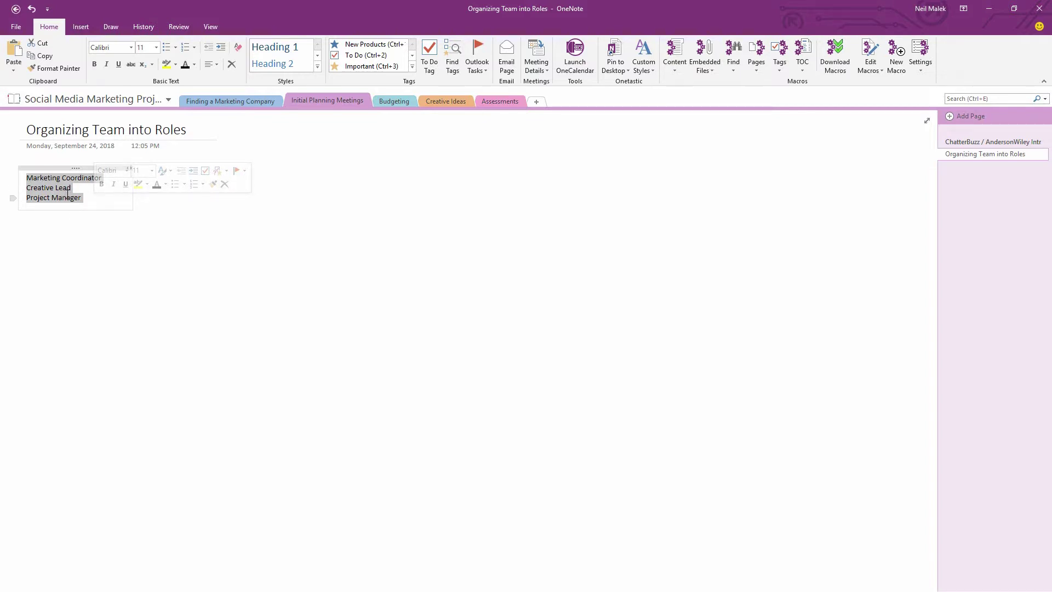
left_click(63, 179)
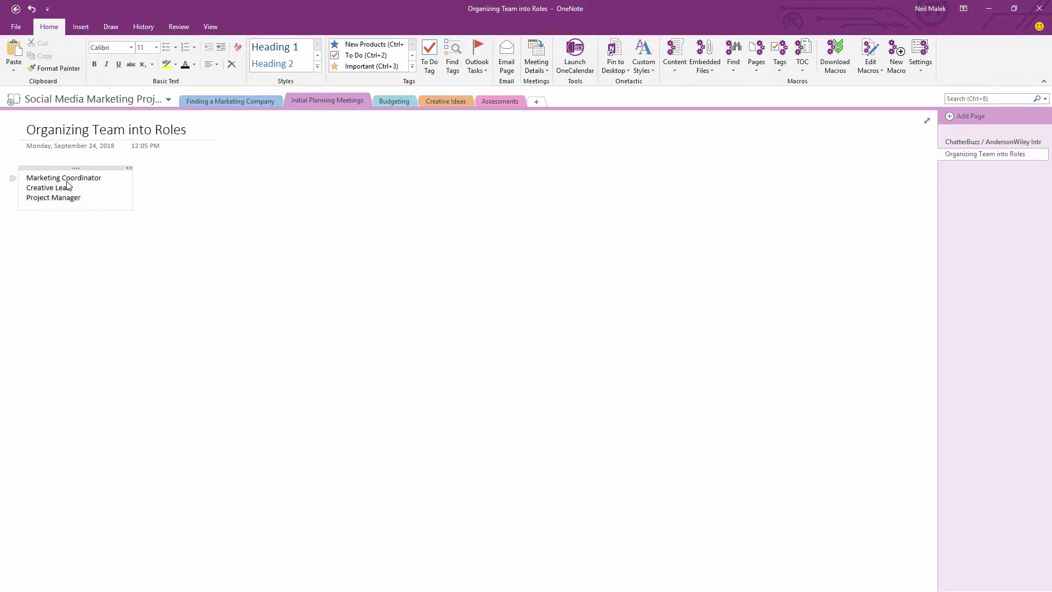
left_click_drag(101, 179, 25, 179)
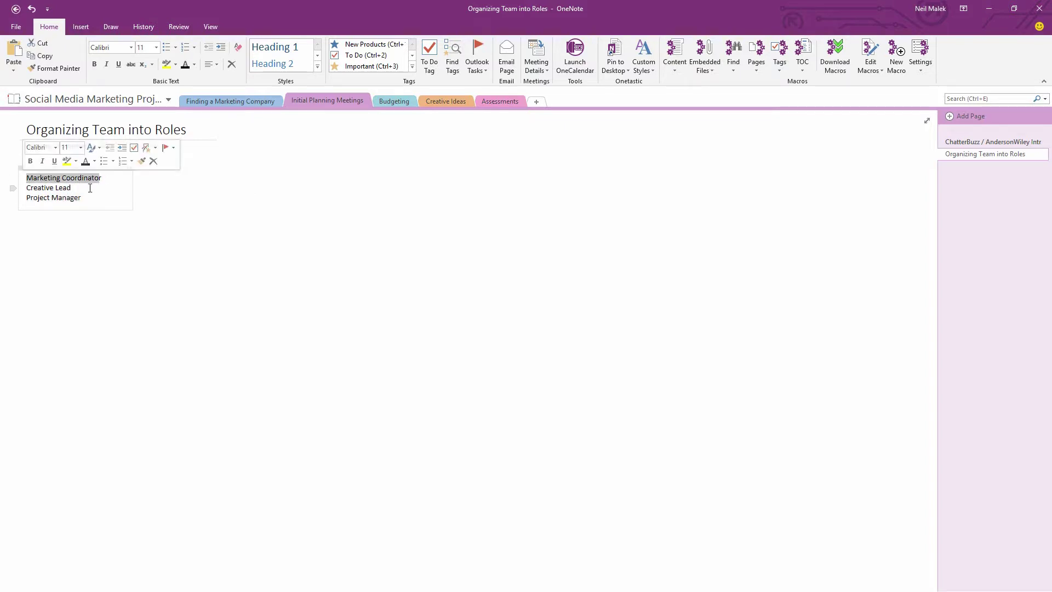
left_click_drag(88, 190, 25, 189)
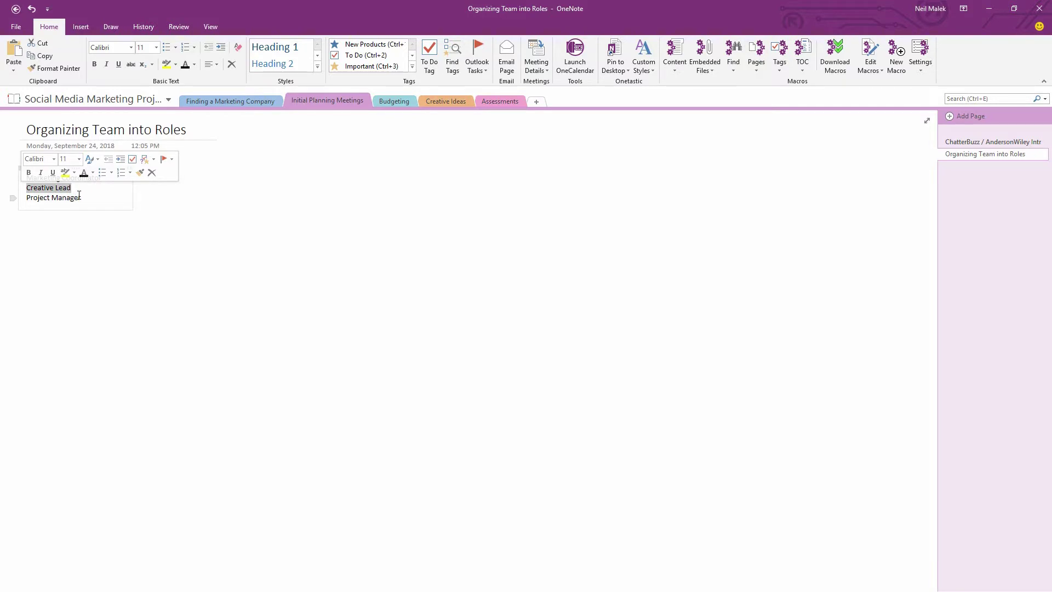
left_click_drag(86, 199, 26, 198)
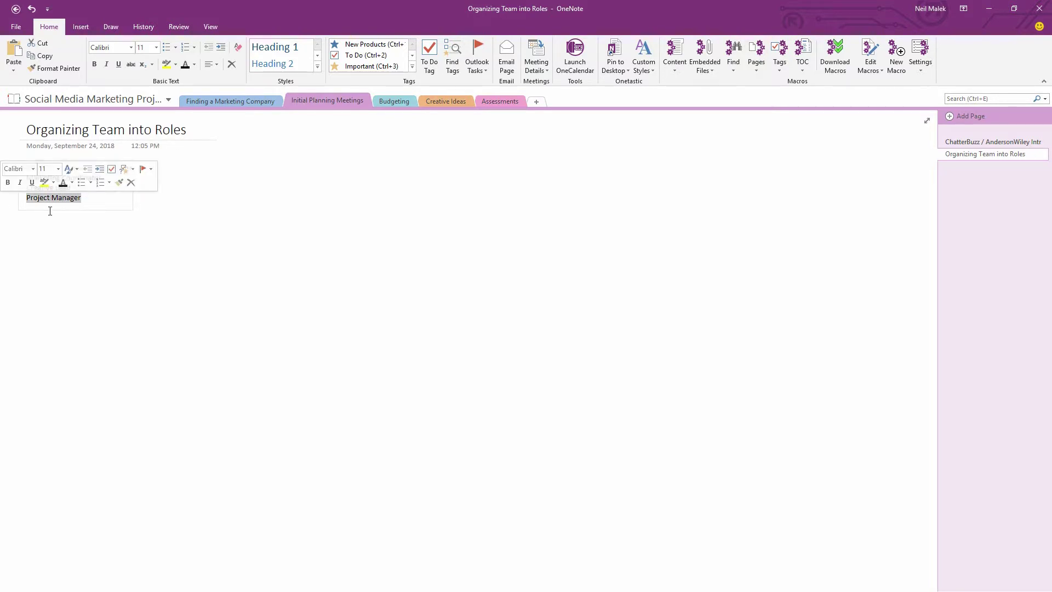
left_click(92, 205)
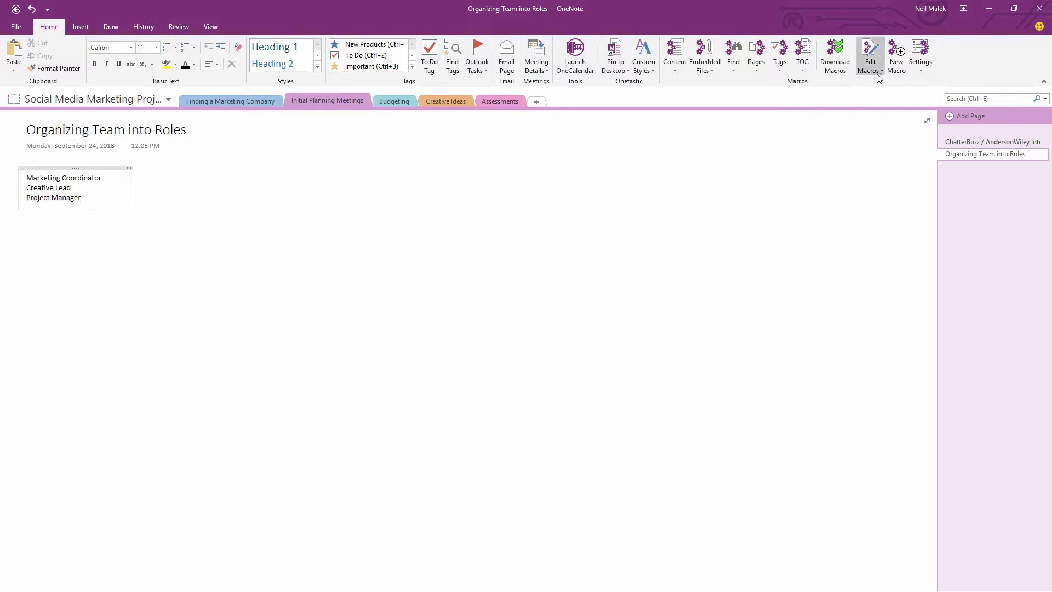
left_click(836, 57)
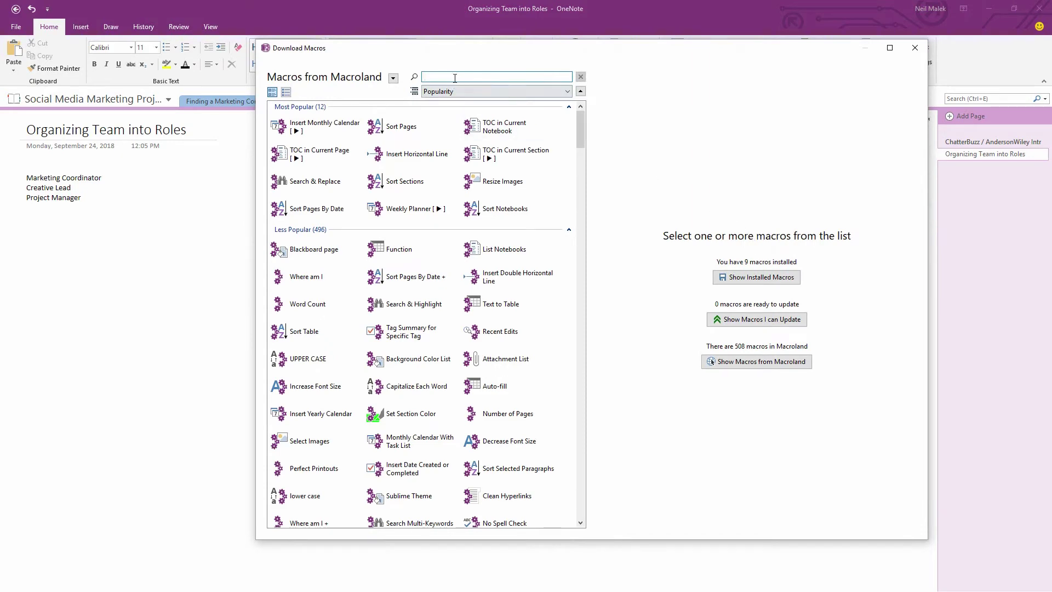
type("sub")
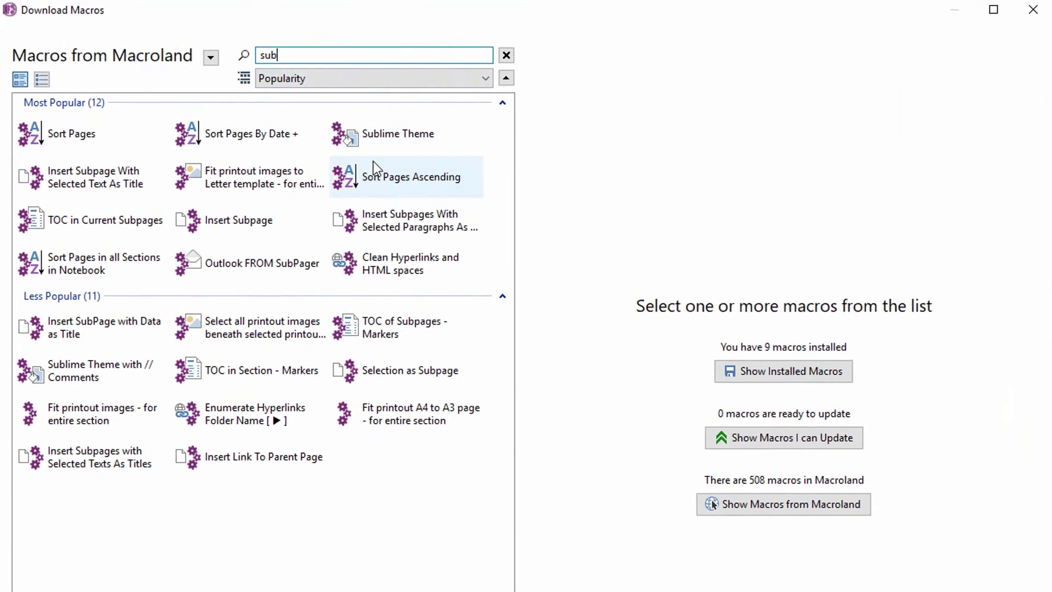
left_click(378, 221)
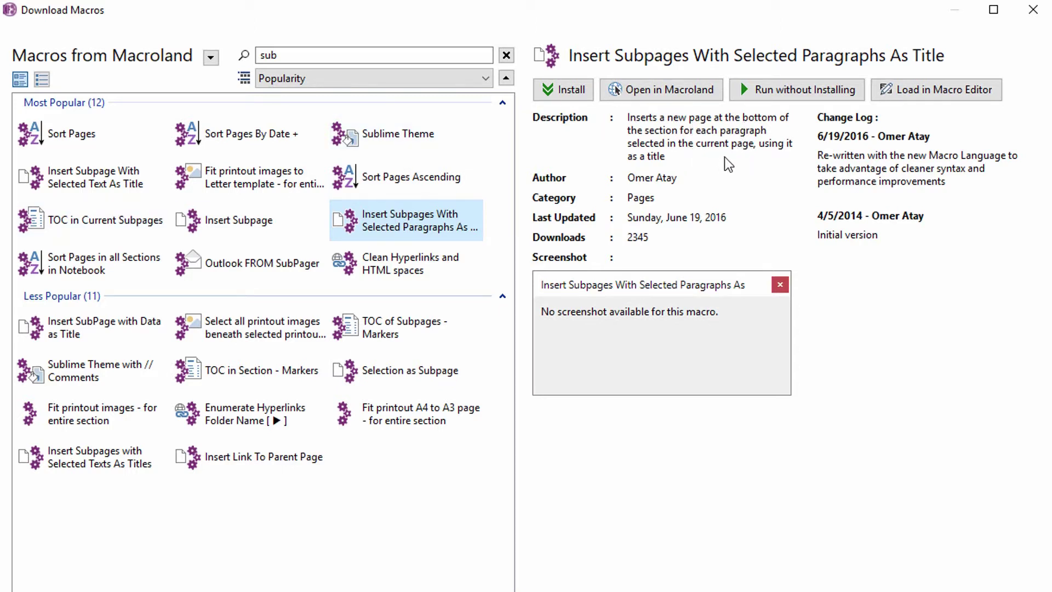
left_click(1033, 9)
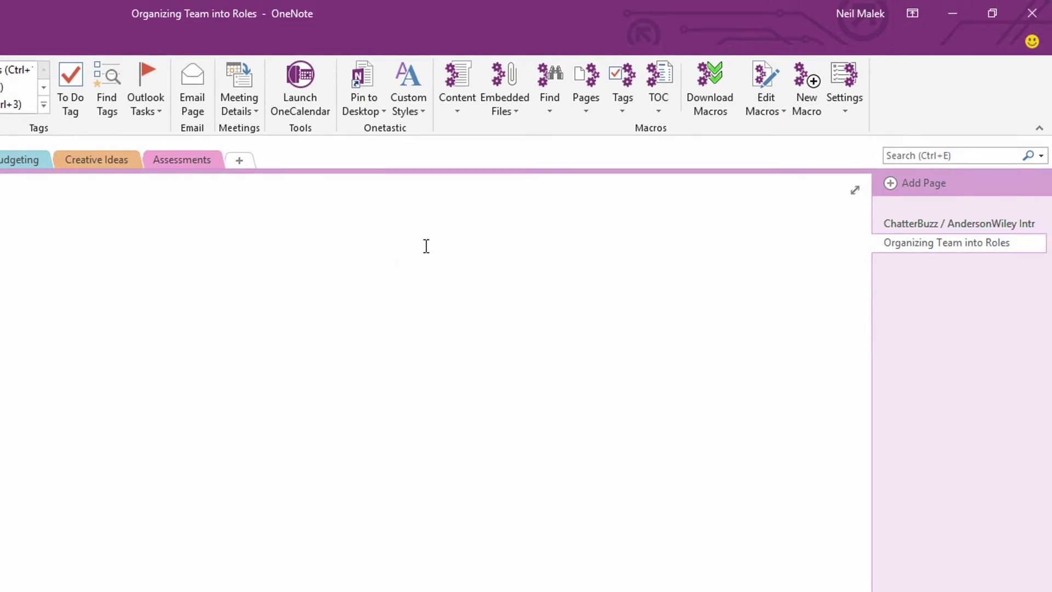
Run Insert Subpages With Selected Paragraphs As Title and confirm with Yes
left_click(585, 106)
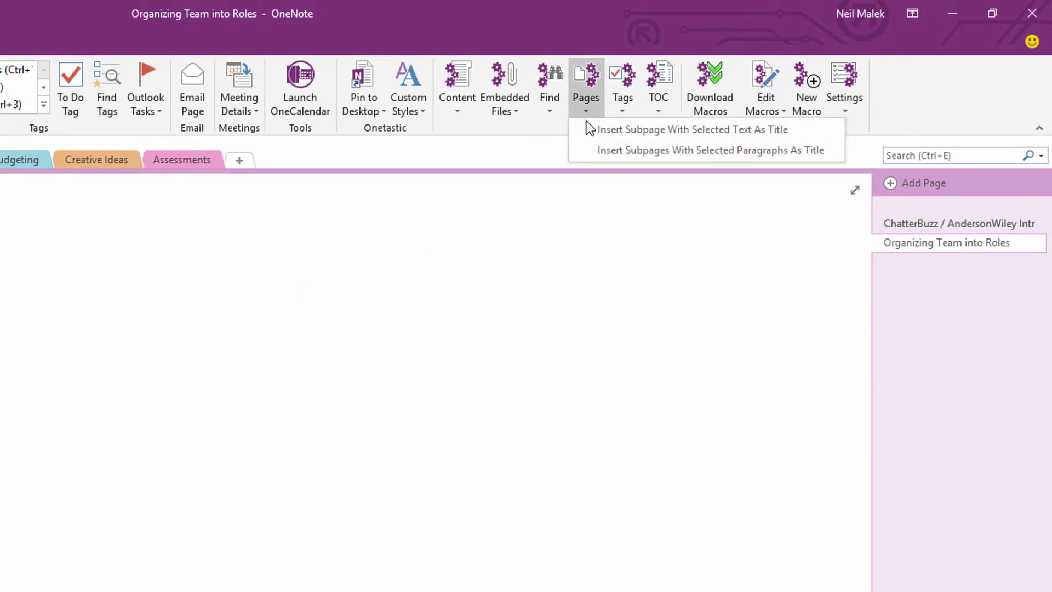
left_click(610, 149)
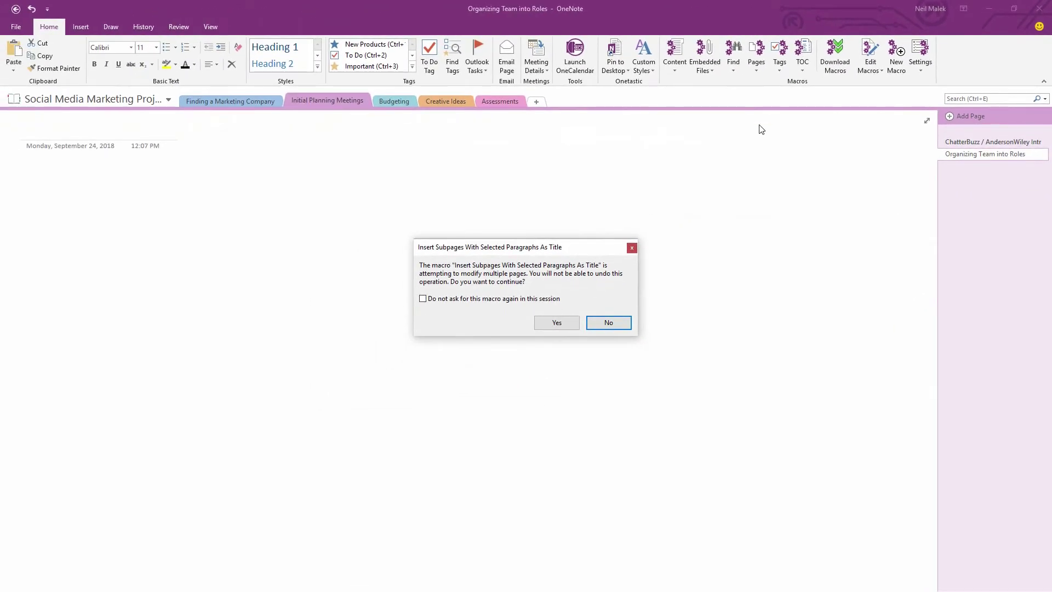
left_click(557, 323)
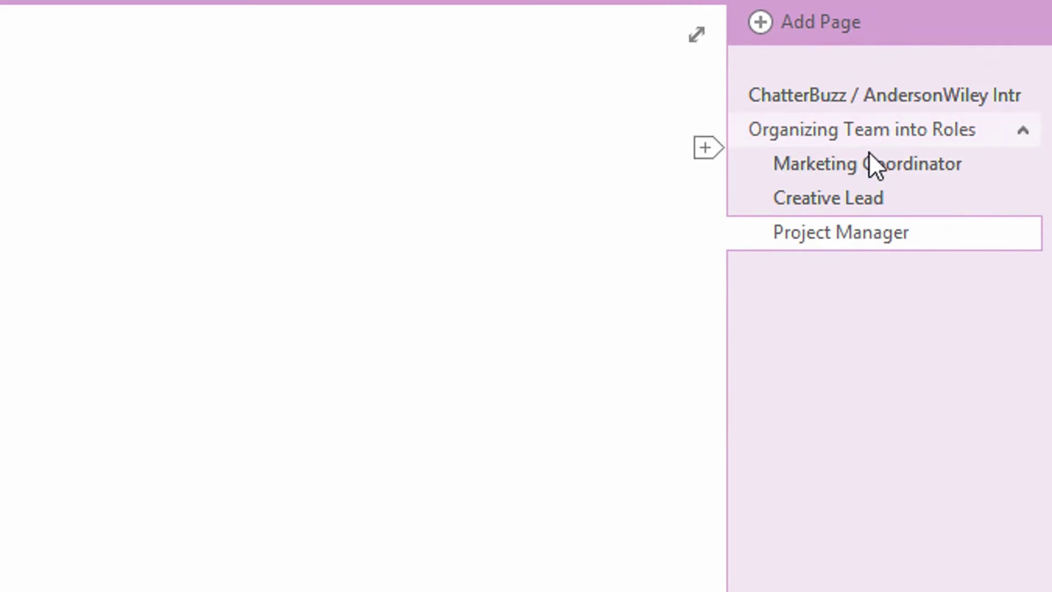
View the new Marketing Coordinator, Creative Lead and Project Manager subpages
left_click(870, 167)
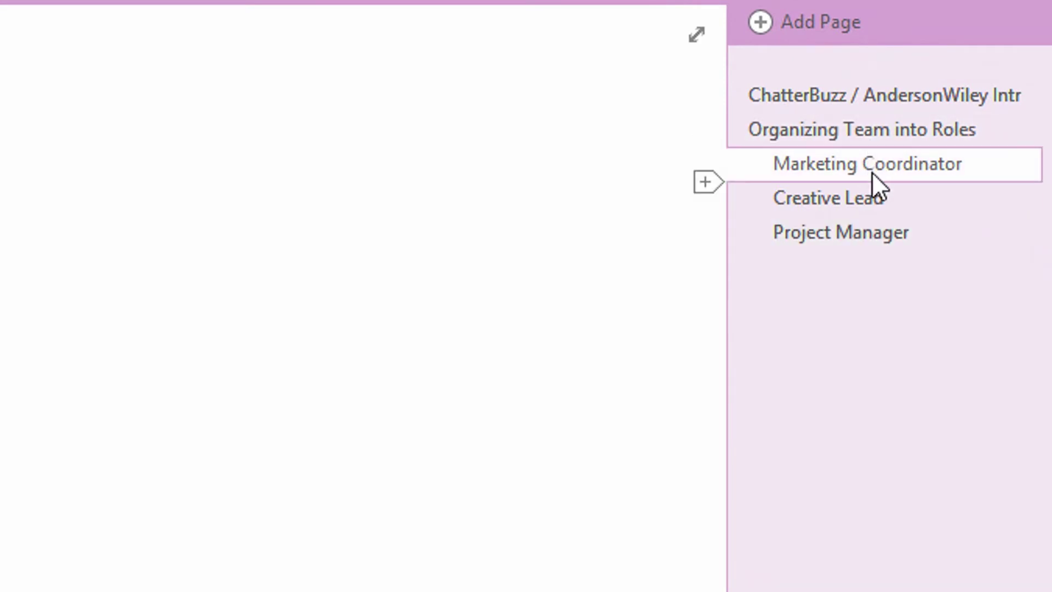
left_click(876, 202)
left_click(883, 239)
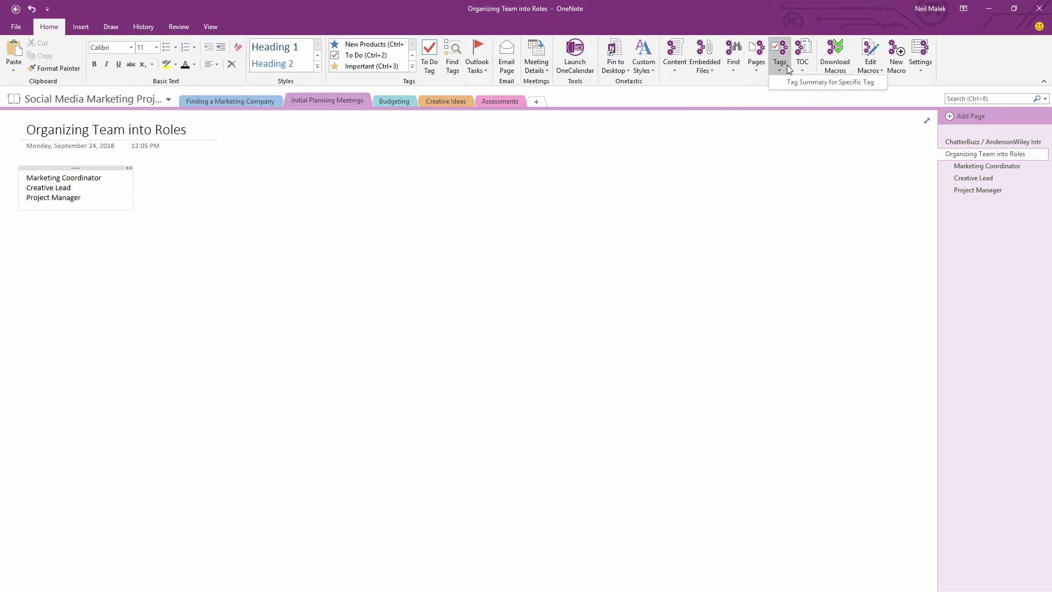
left_click(753, 66)
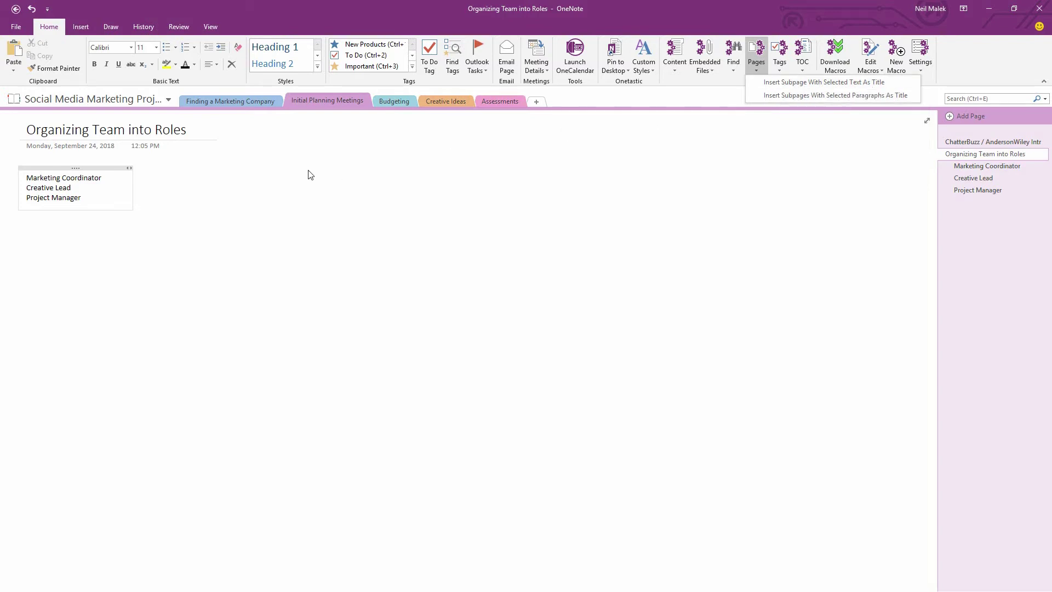
Add a Designer line below Project Manager and select the word Designer
left_click(221, 173)
left_click(109, 203)
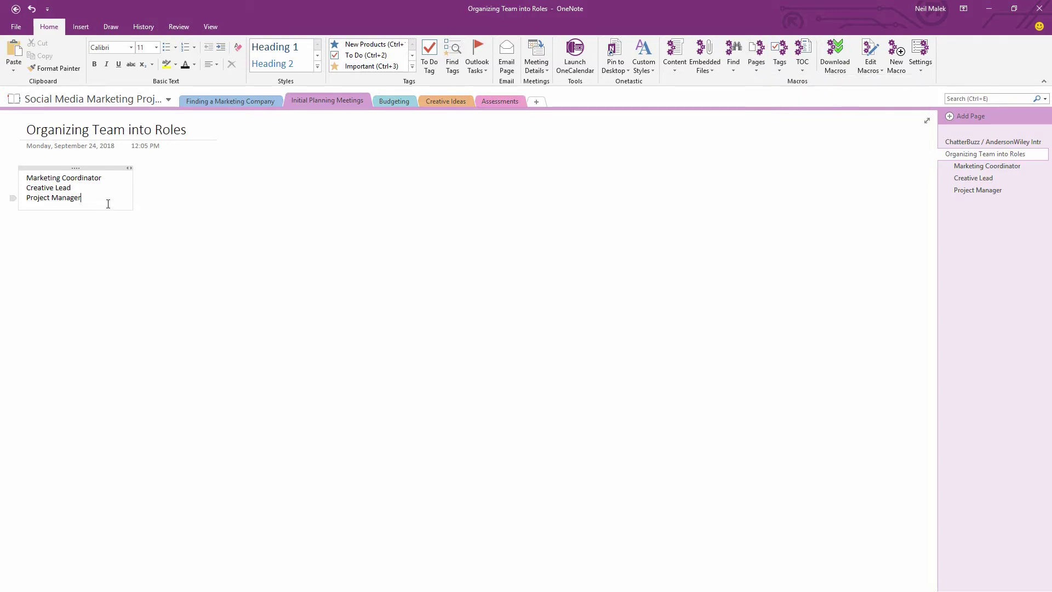
key("Return")
type("Designer")
double_click(41, 207)
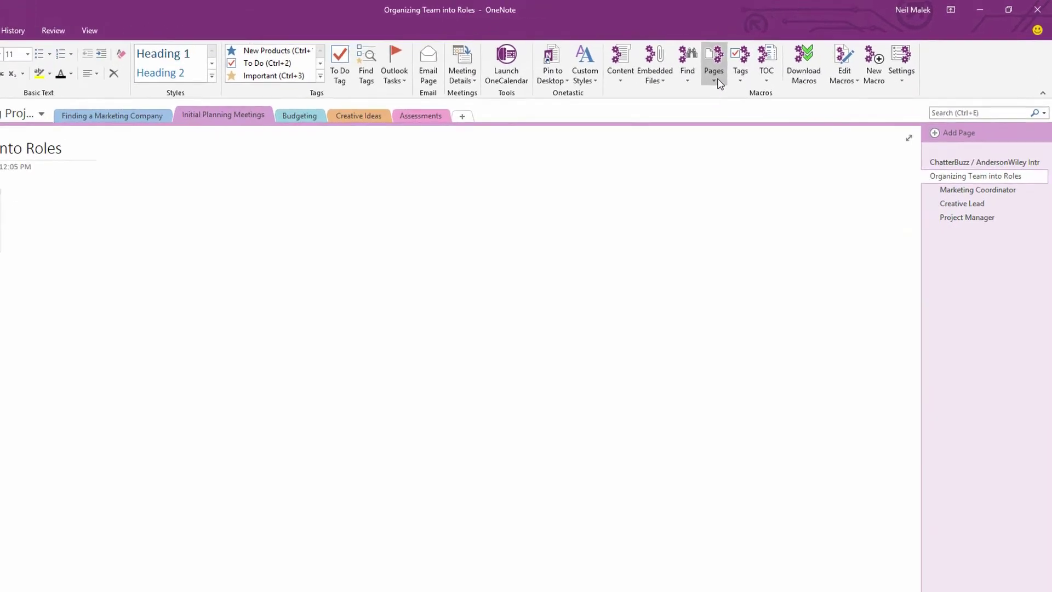
Make Designer a subpage via Insert Subpage With Selected Text As Title, then follow its back-link
left_click(718, 81)
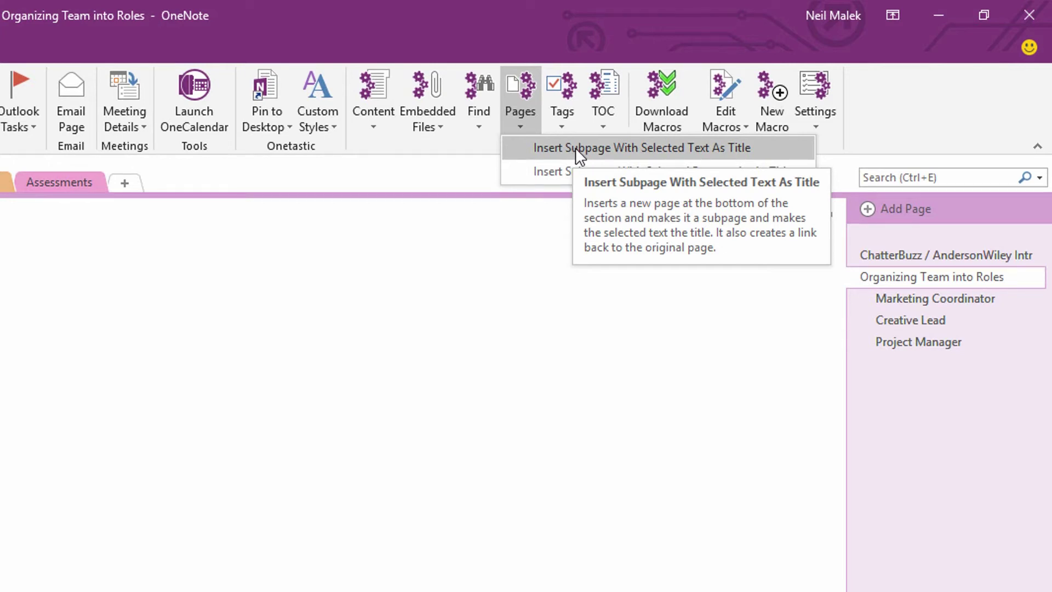
left_click(575, 147)
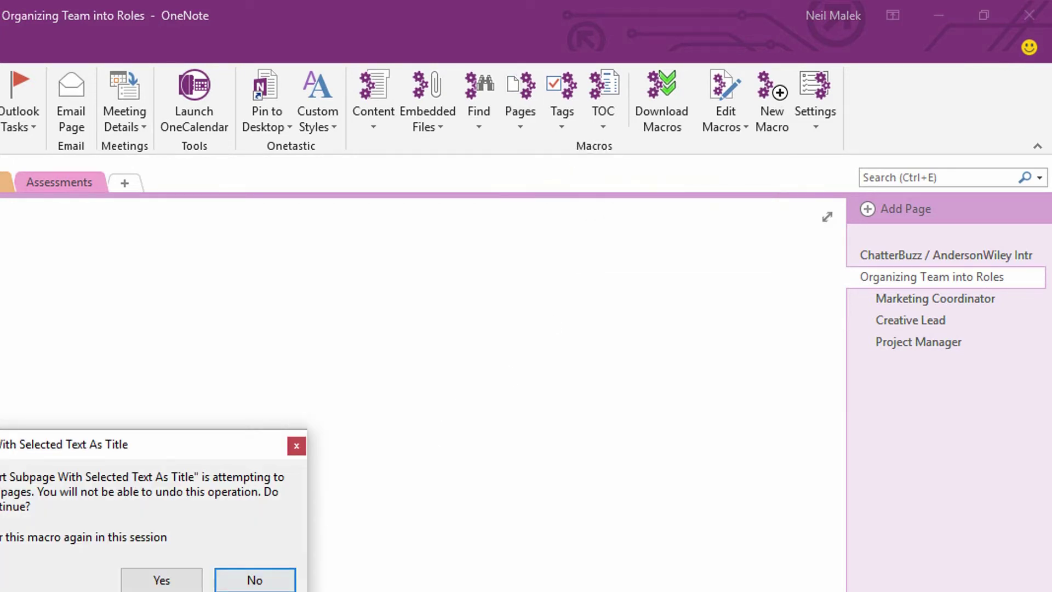
left_click(166, 584)
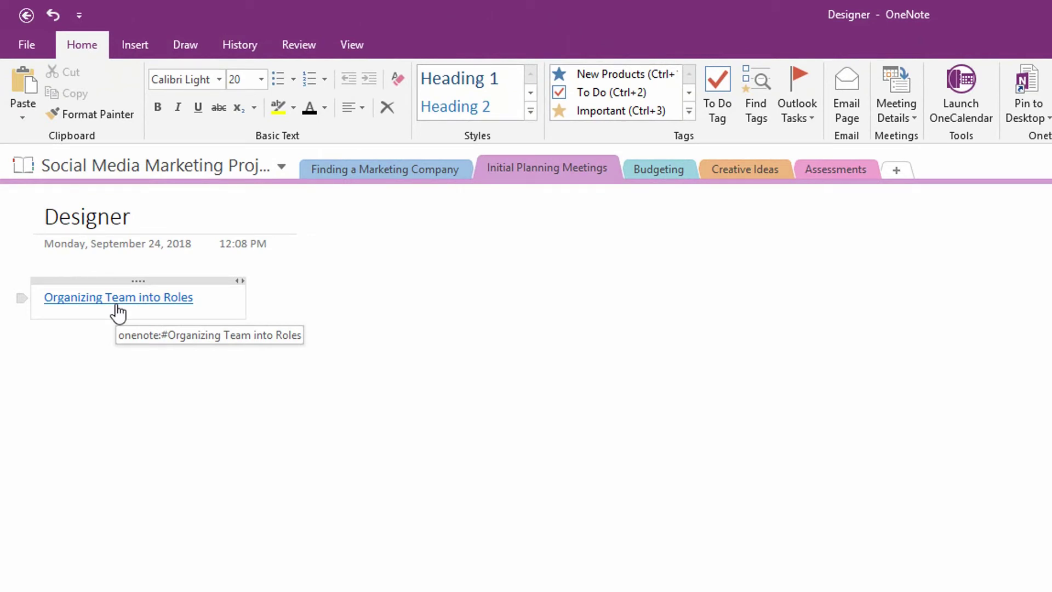
left_click(117, 304)
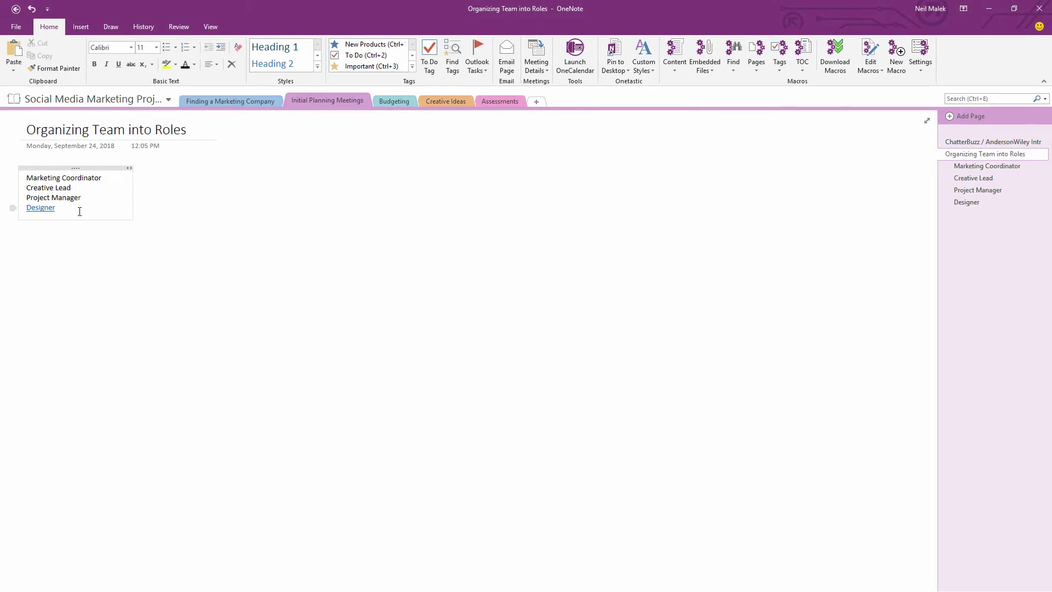
left_click(676, 71)
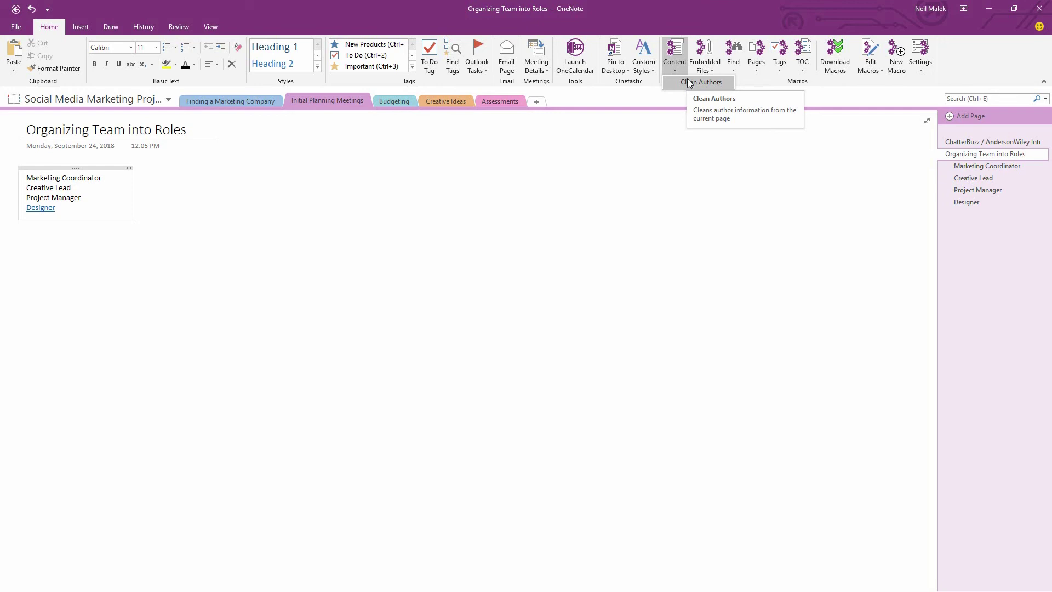
left_click(732, 68)
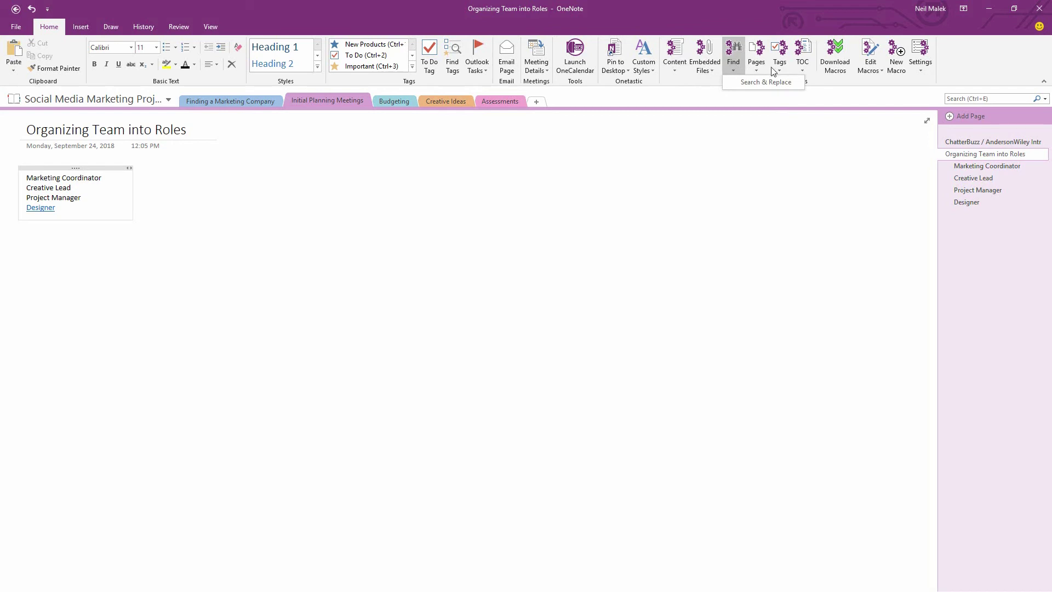
left_click(810, 69)
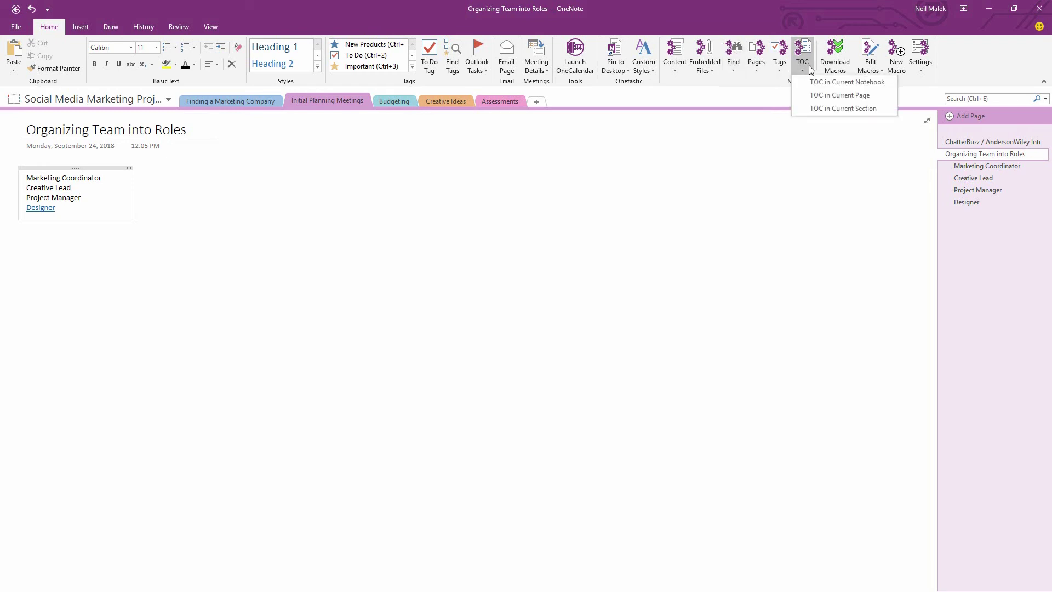
left_click(779, 69)
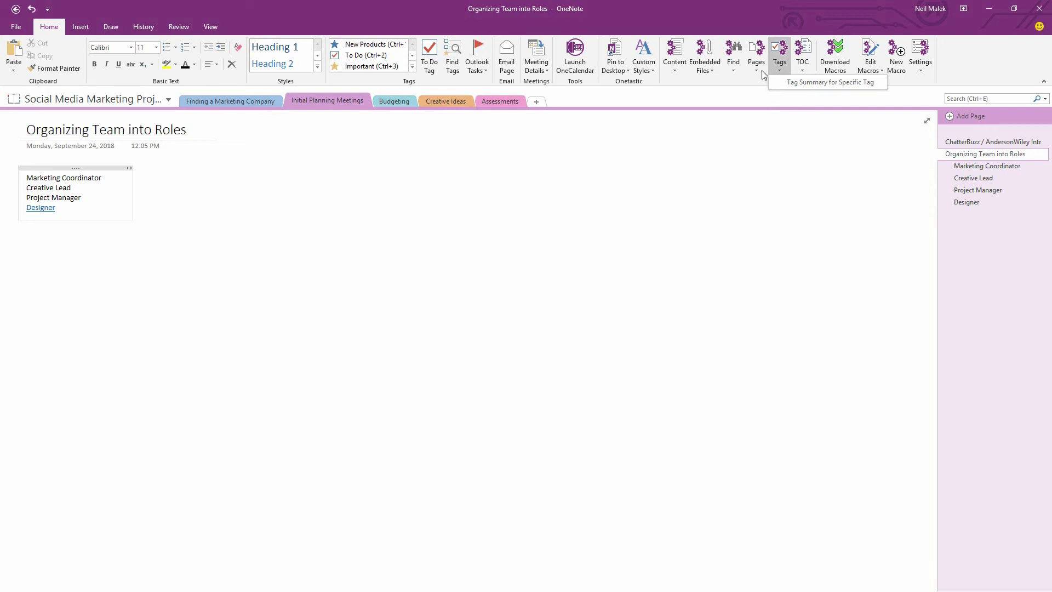
left_click(759, 72)
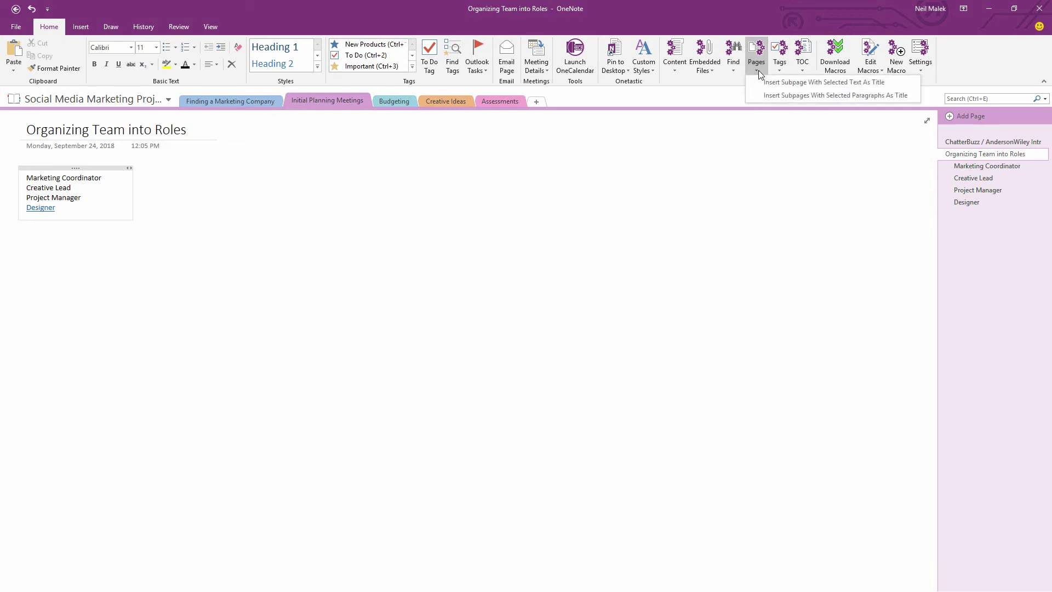